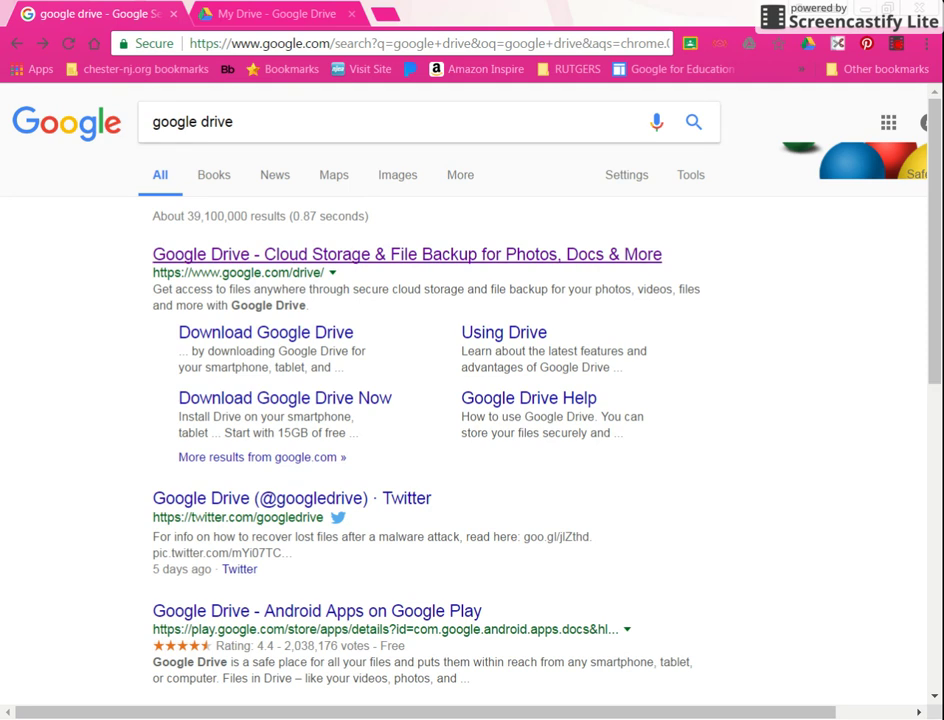
- Open My Drive in Google Drive and create a new blank Google Form
left_click(363, 256)
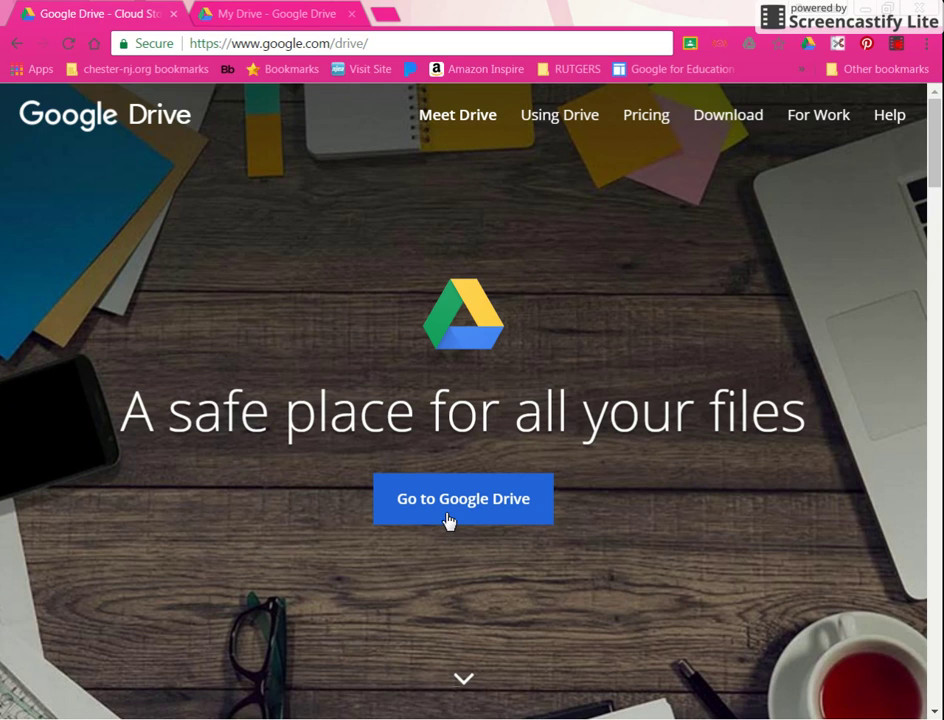
left_click(249, 15)
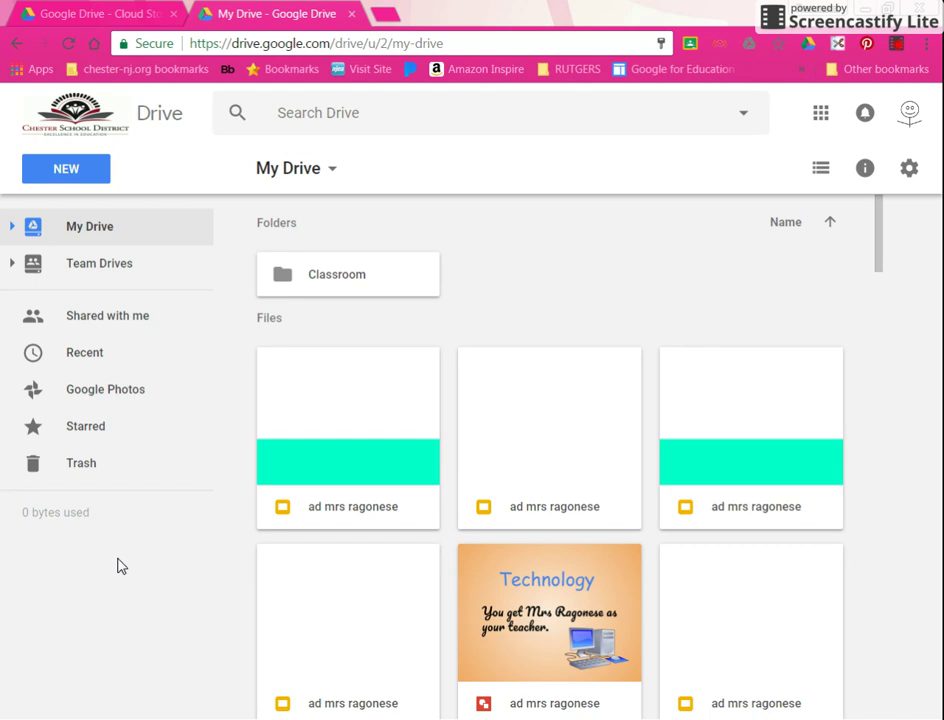
left_click(72, 177)
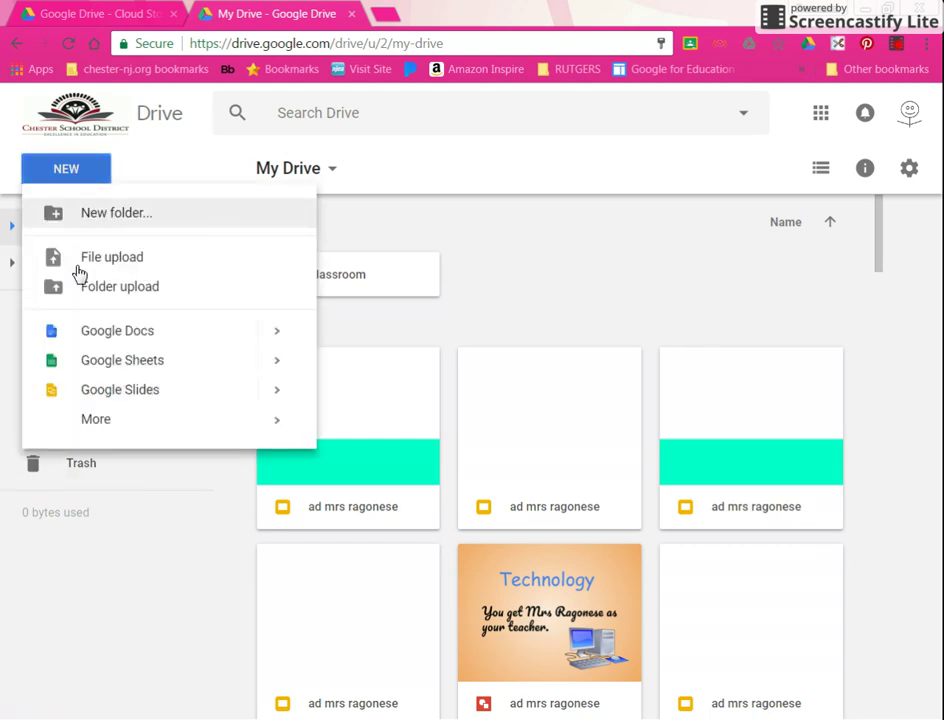
mouse_move(102, 434)
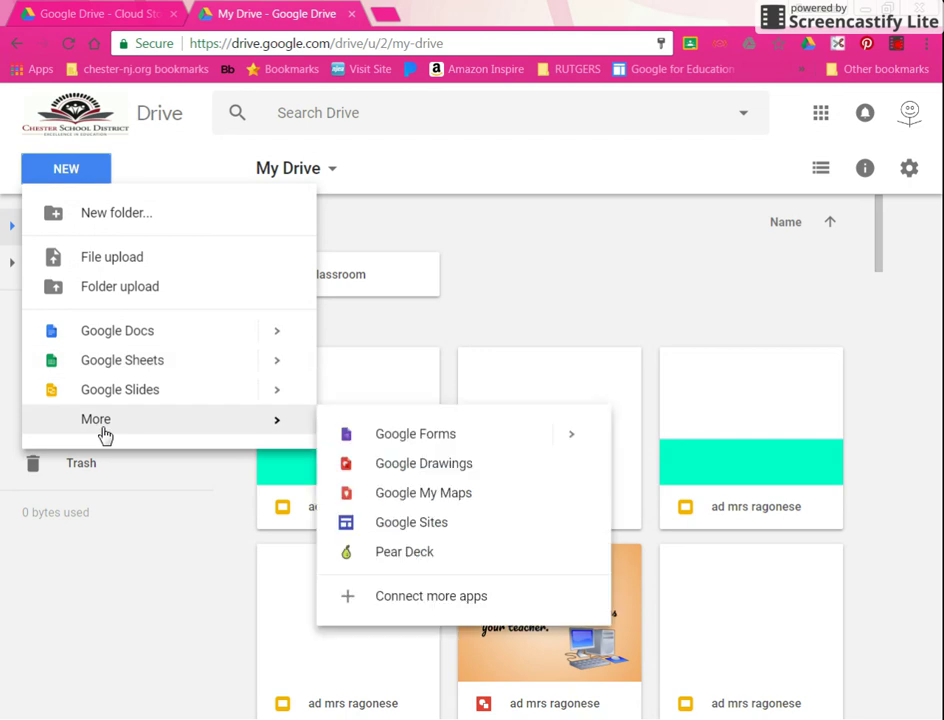
left_click(409, 436)
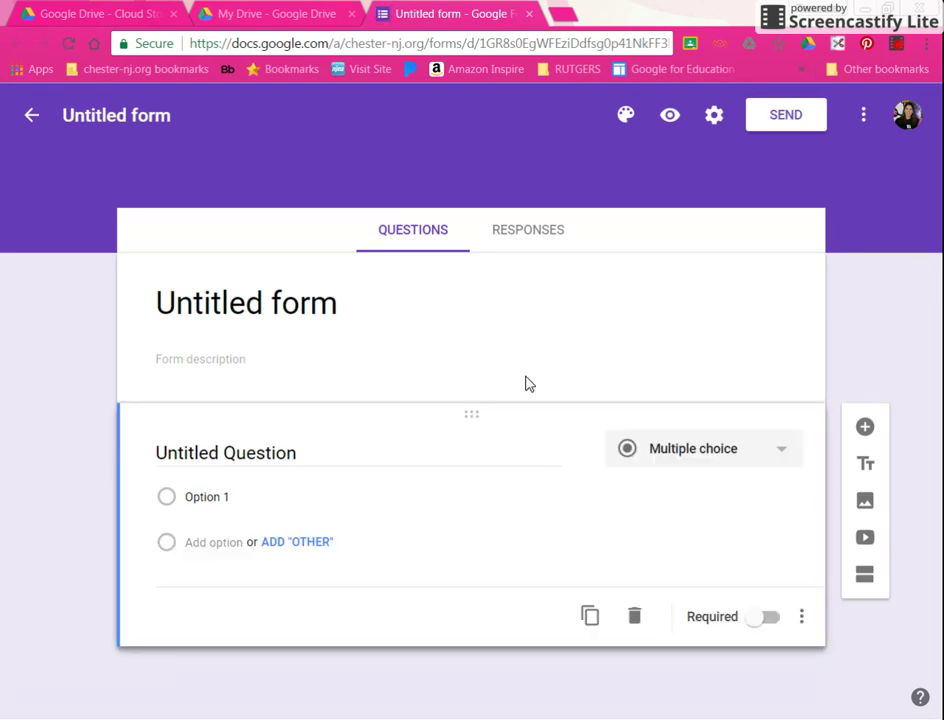
- Title the form with the teacher's name followed by "Survey" and apply the same title as the form's file name
left_click(280, 302)
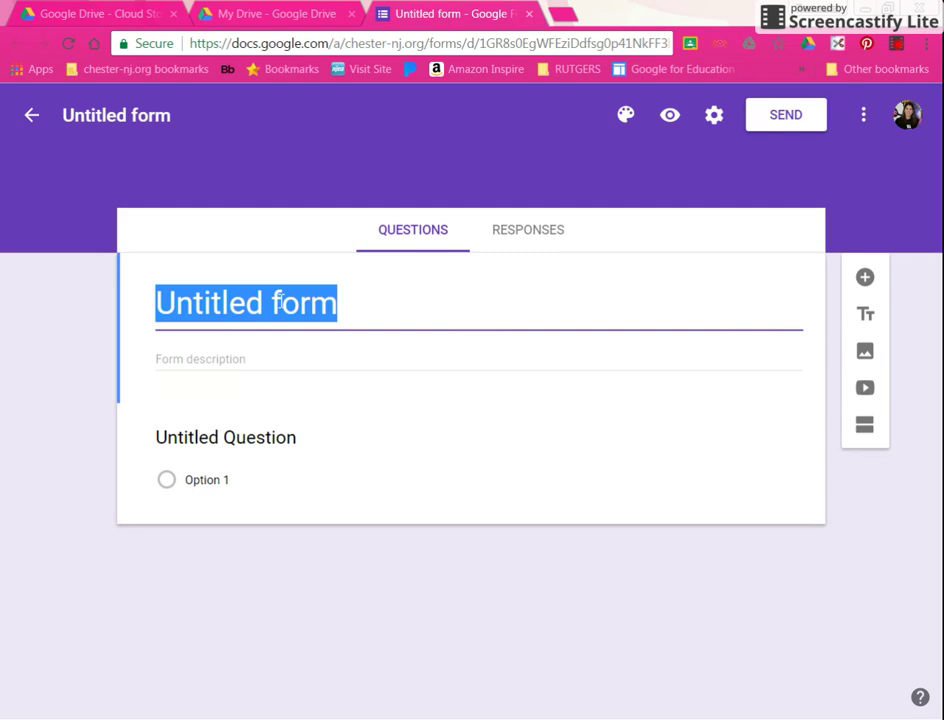
type("Mr")
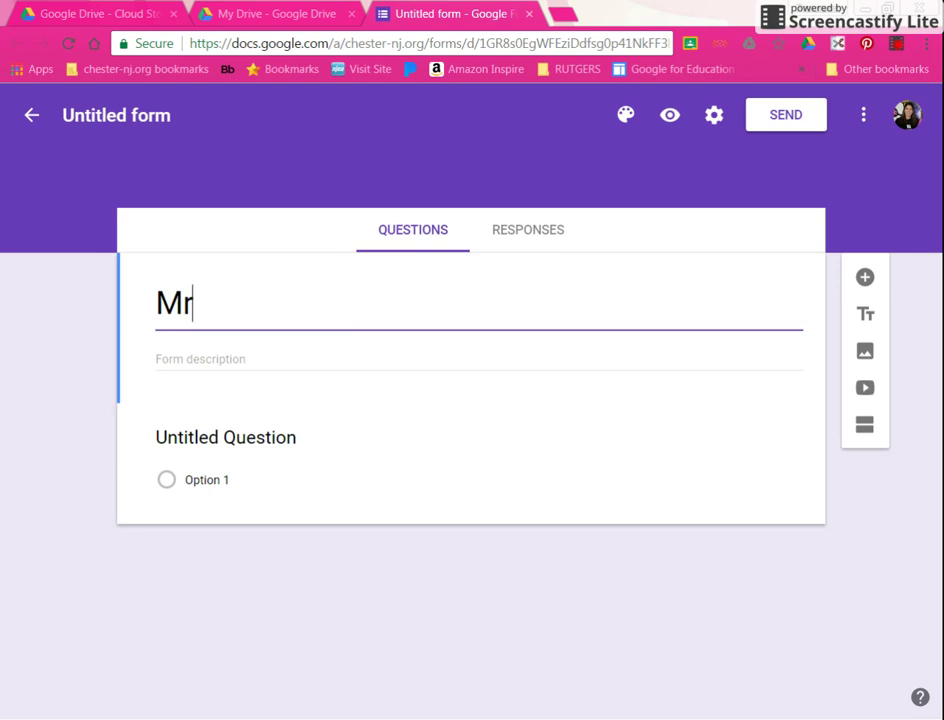
type("s. Ragones")
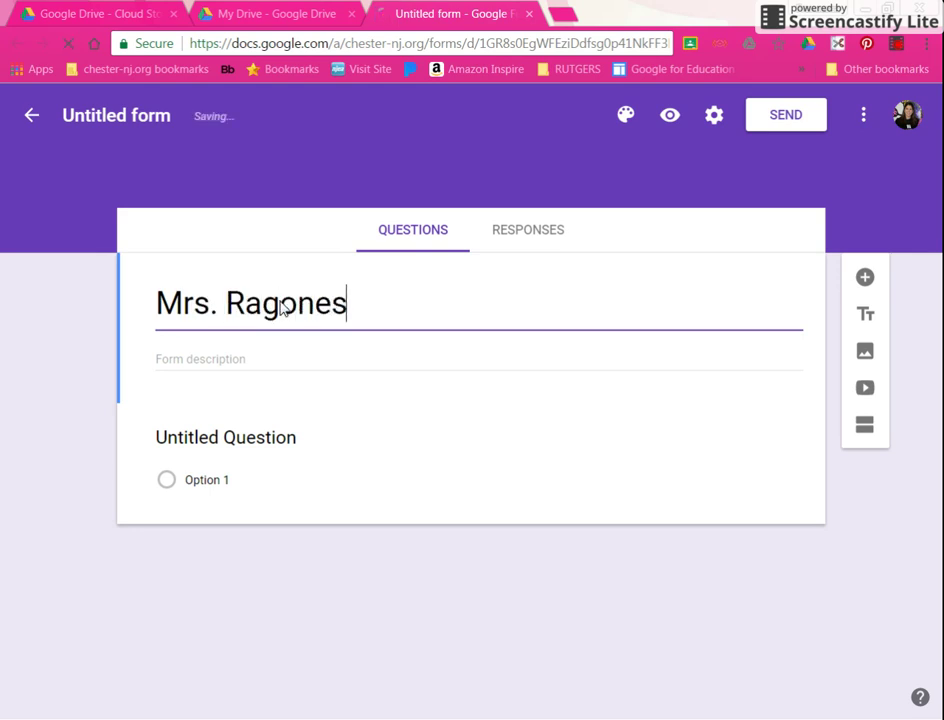
type("e's Surveu")
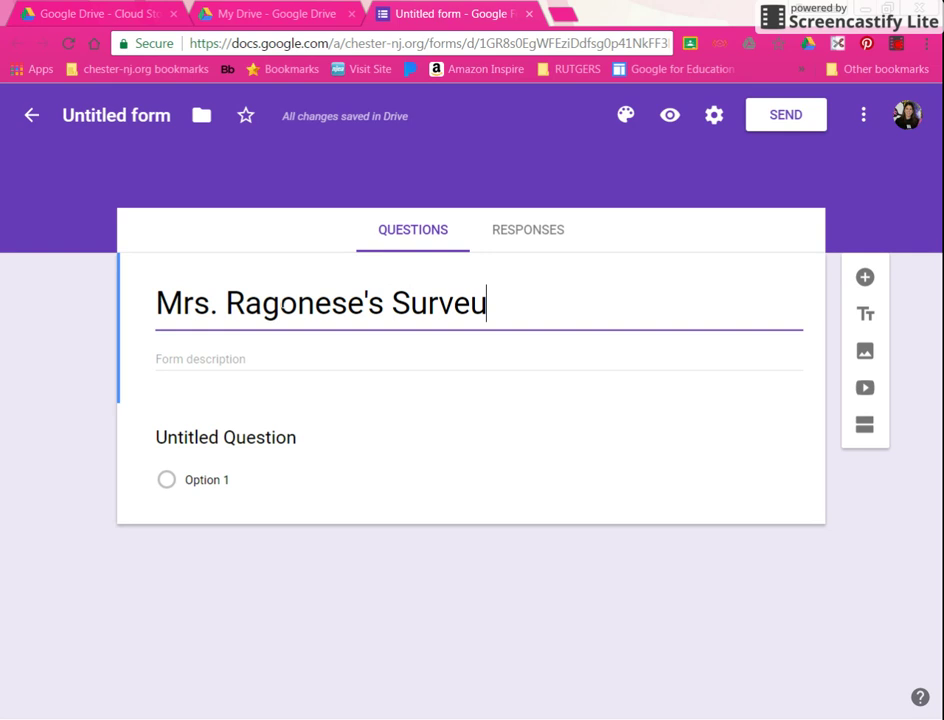
key("BackSpace")
type("y")
left_click(104, 114)
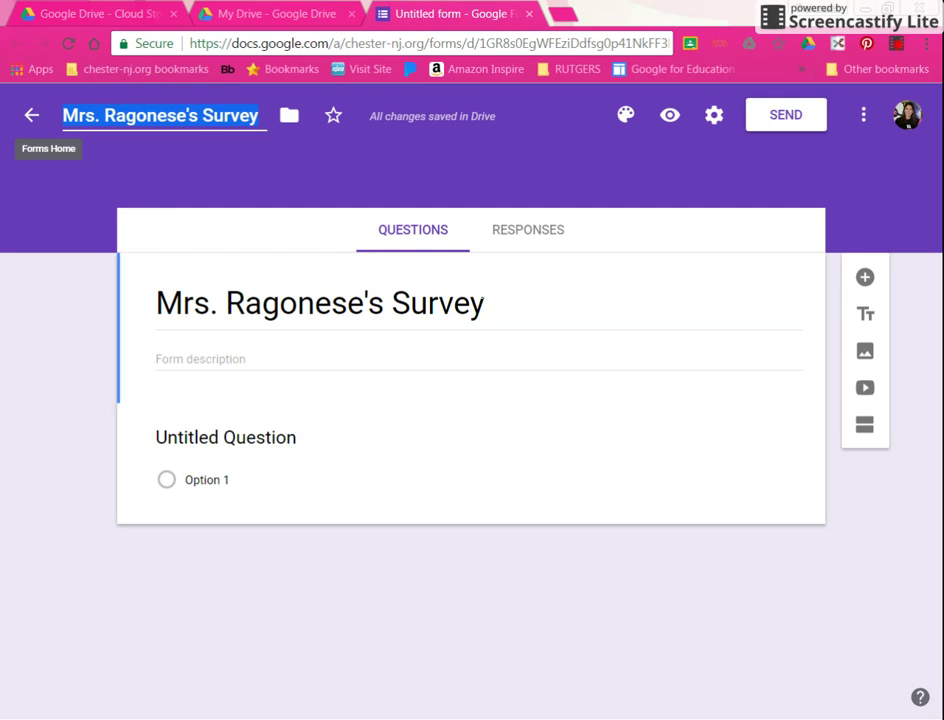
left_click(482, 304)
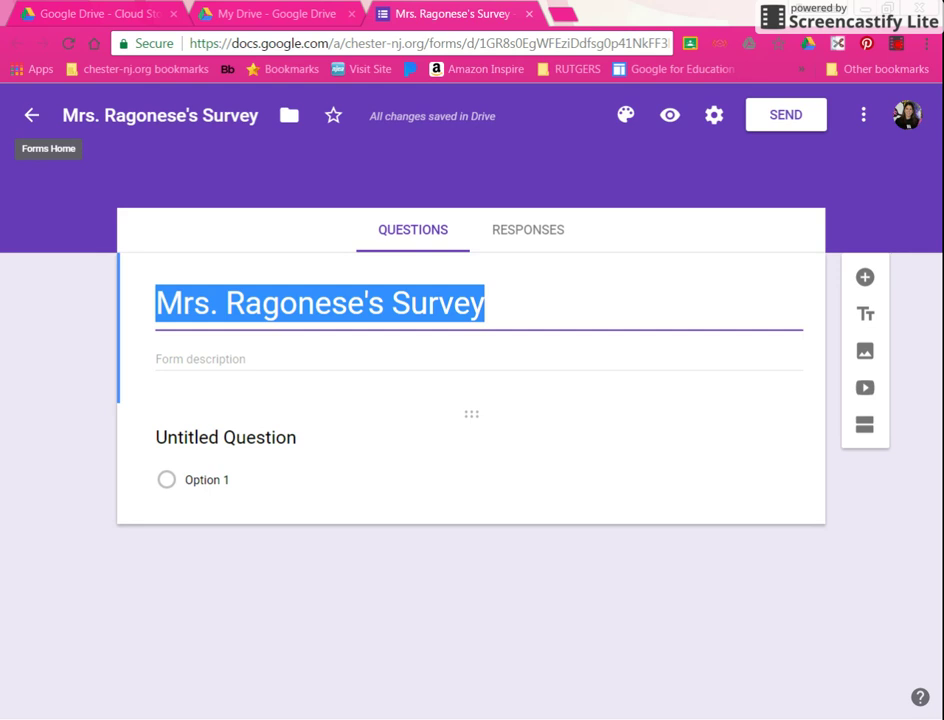
- Set the first question's text to "What is your favorite color?"
left_click(300, 440)
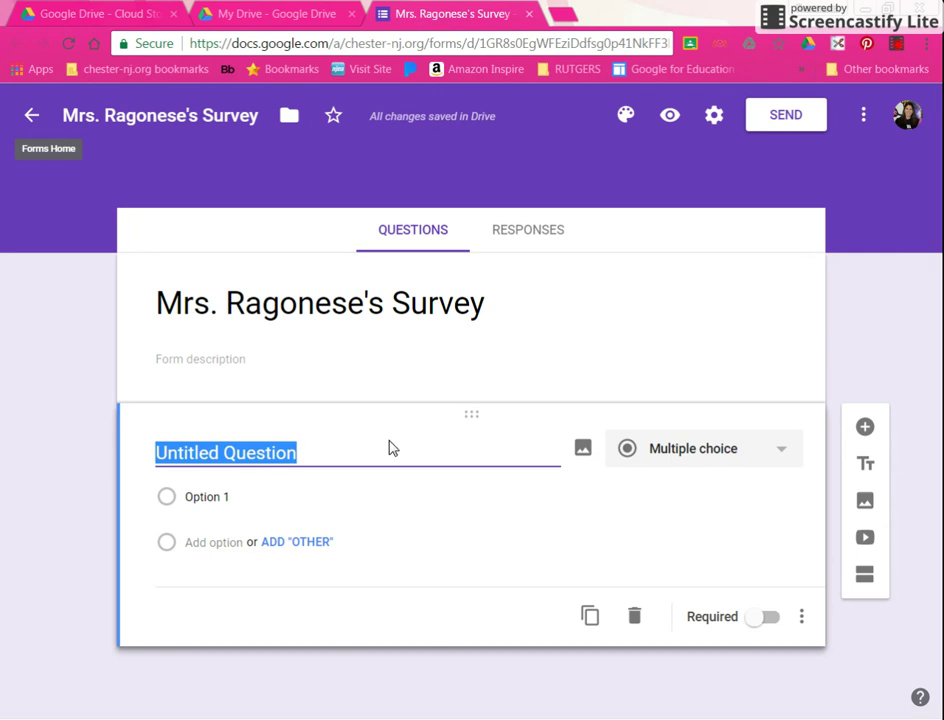
type("What")
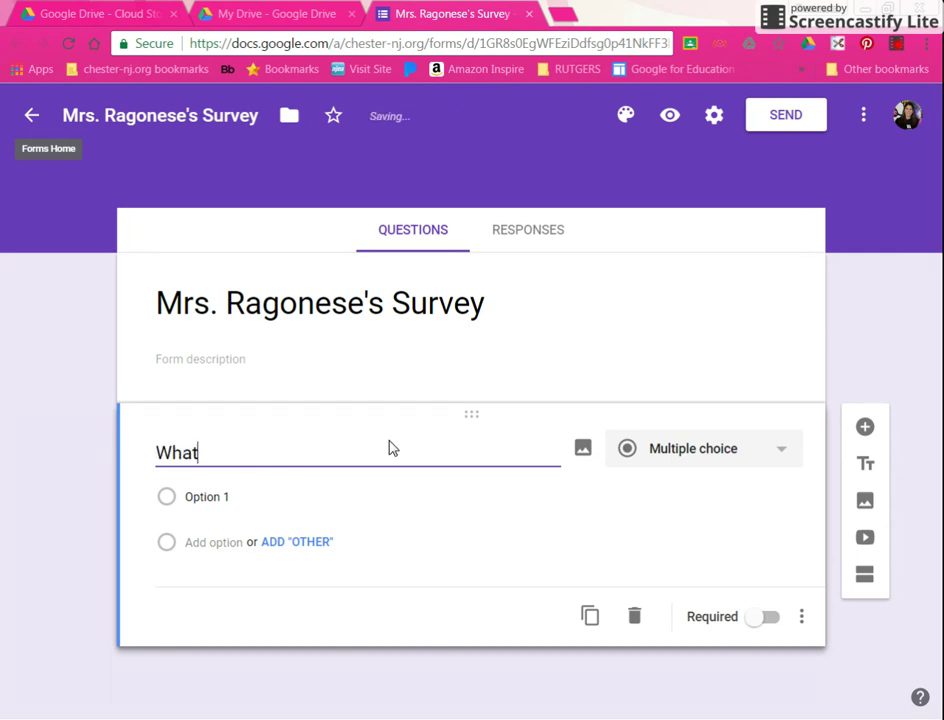
type(" is your favor")
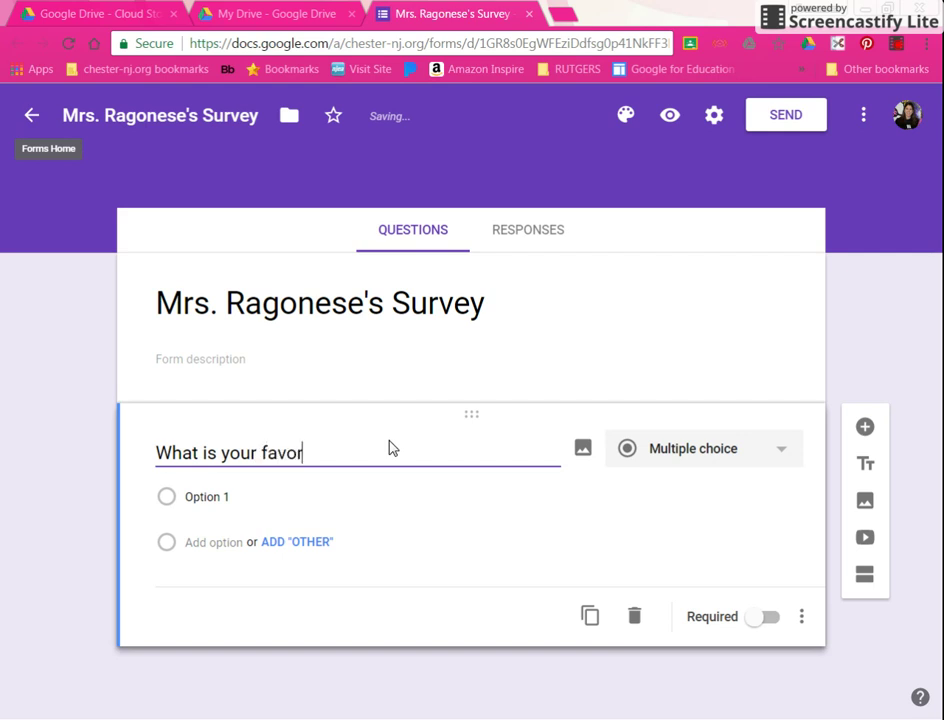
type("ite color?")
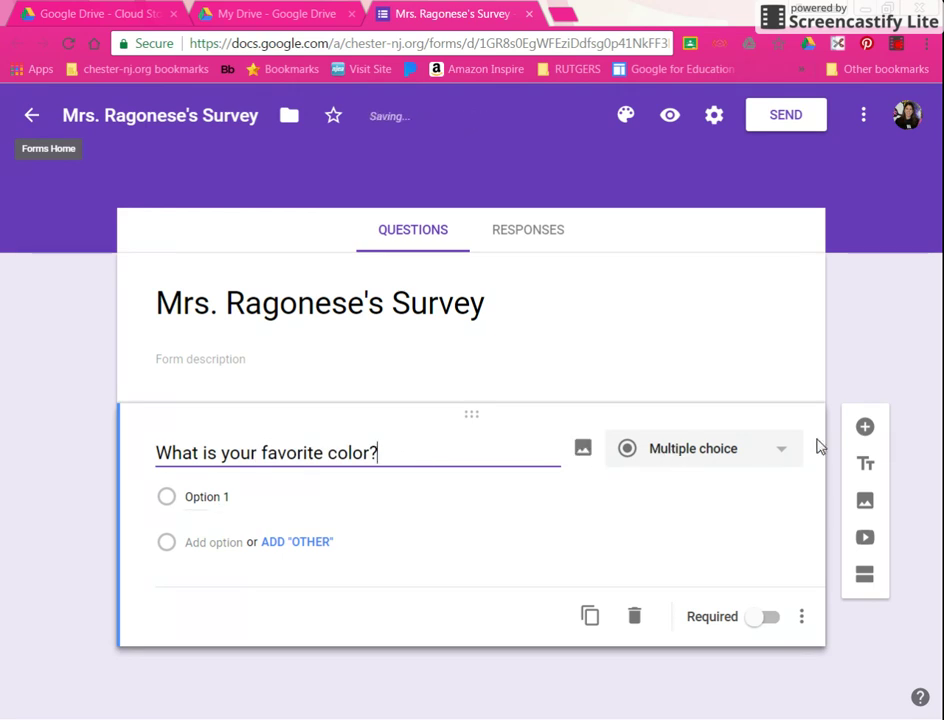
- Try the Short answer and Paragraph types on the favorite color question and return it to Multiple choice
left_click(786, 459)
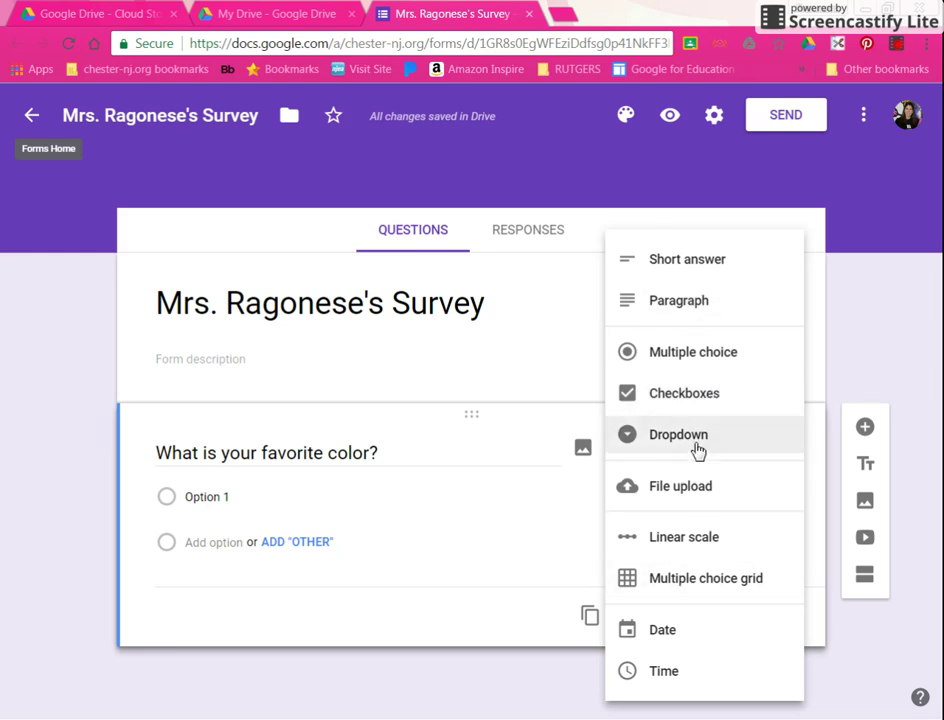
left_click(697, 277)
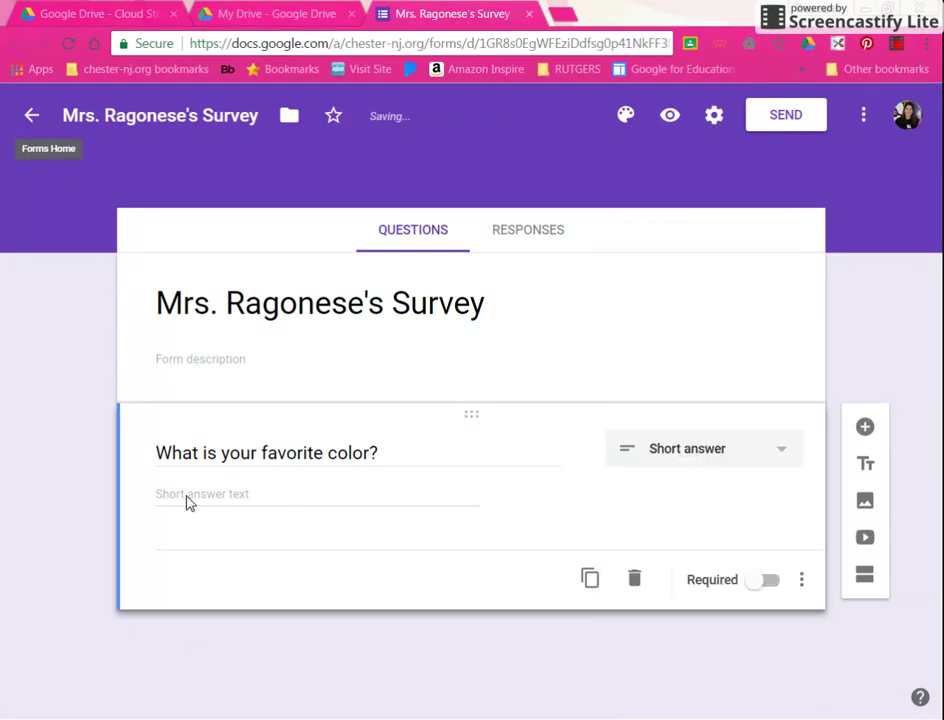
left_click(693, 449)
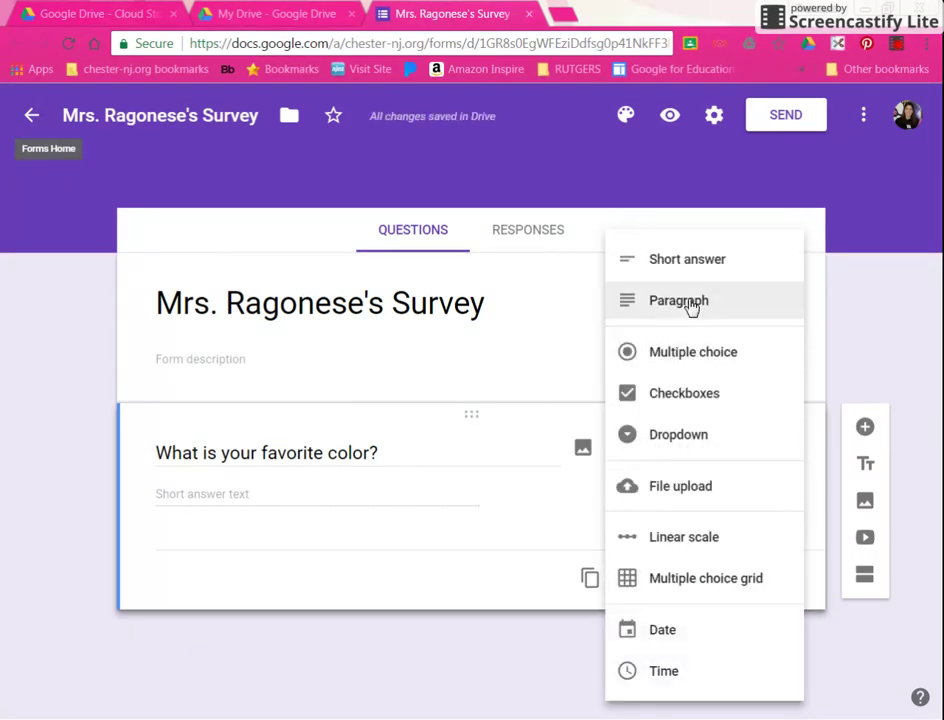
left_click(690, 311)
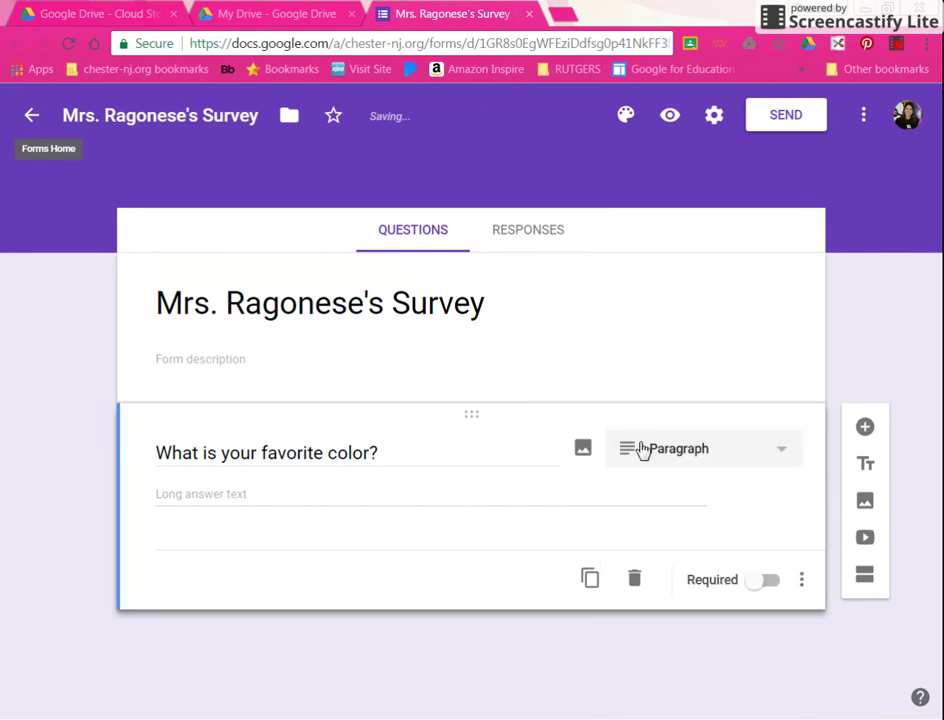
left_click(720, 449)
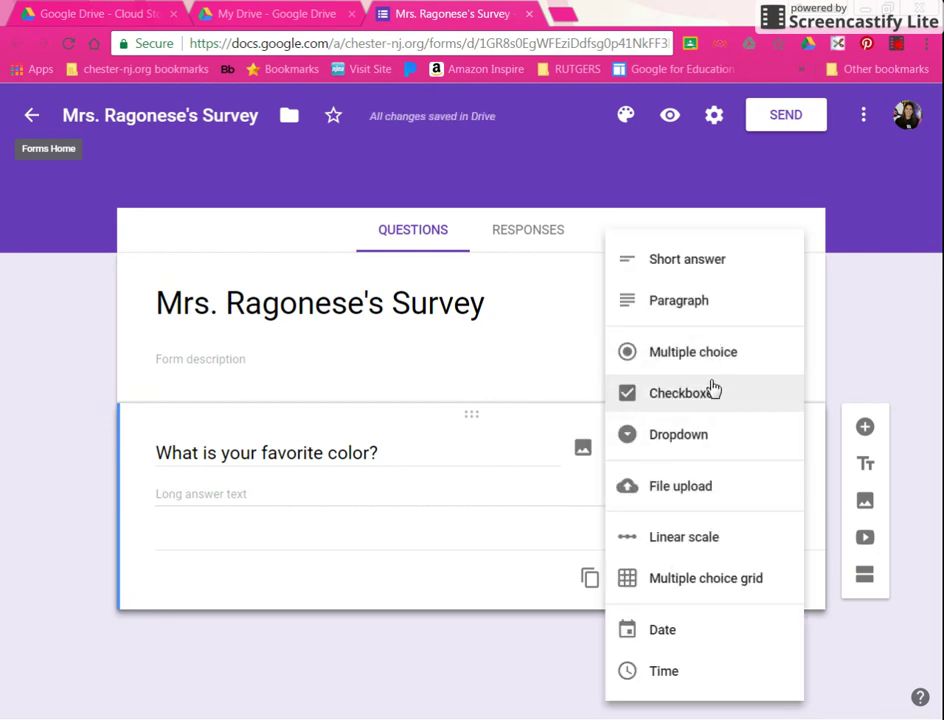
left_click(713, 364)
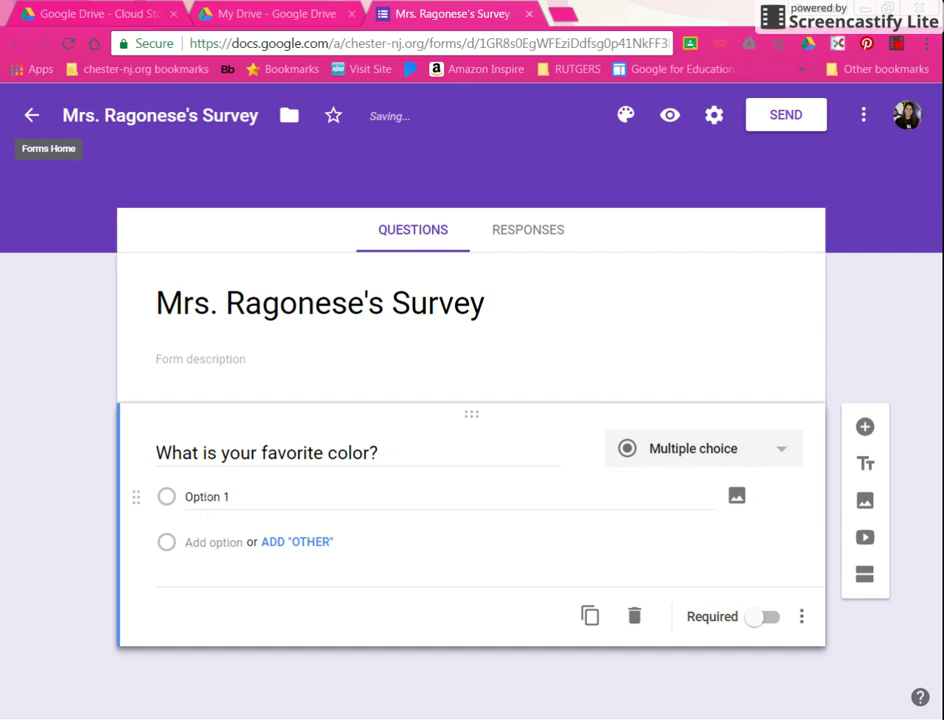
- Give the favorite color question the answer options blue, red, pink and green, plus an "Other" option
type("blu")
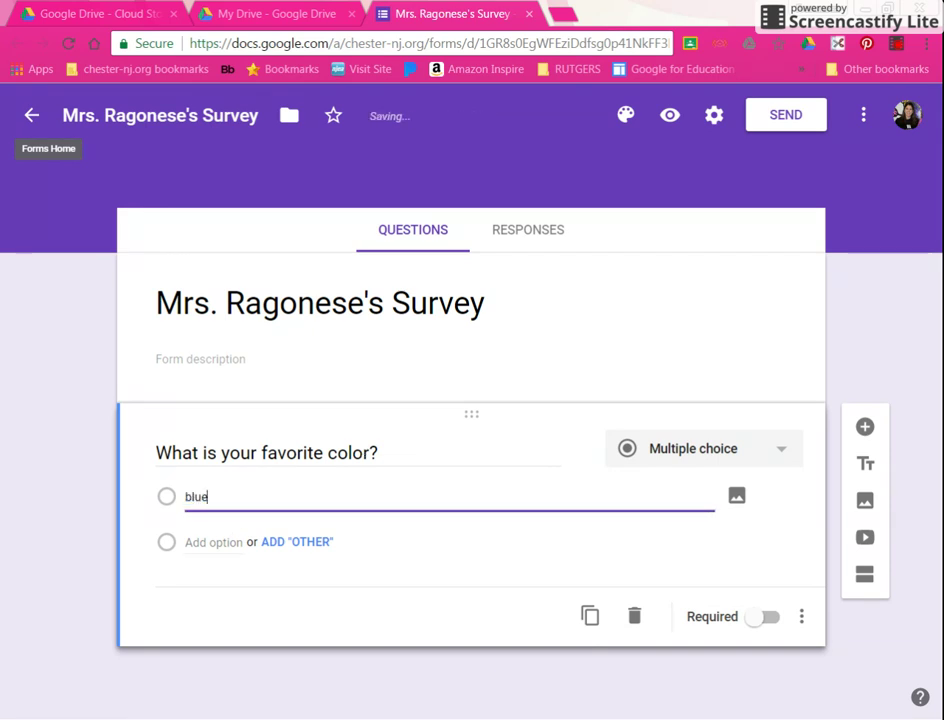
type("e")
left_click(190, 542)
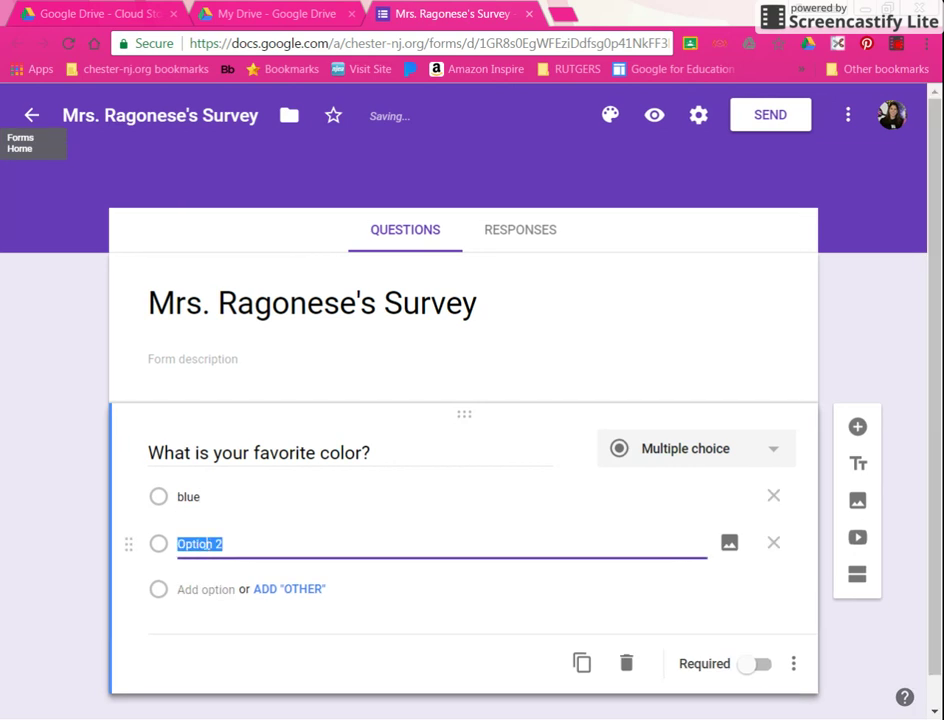
type("red")
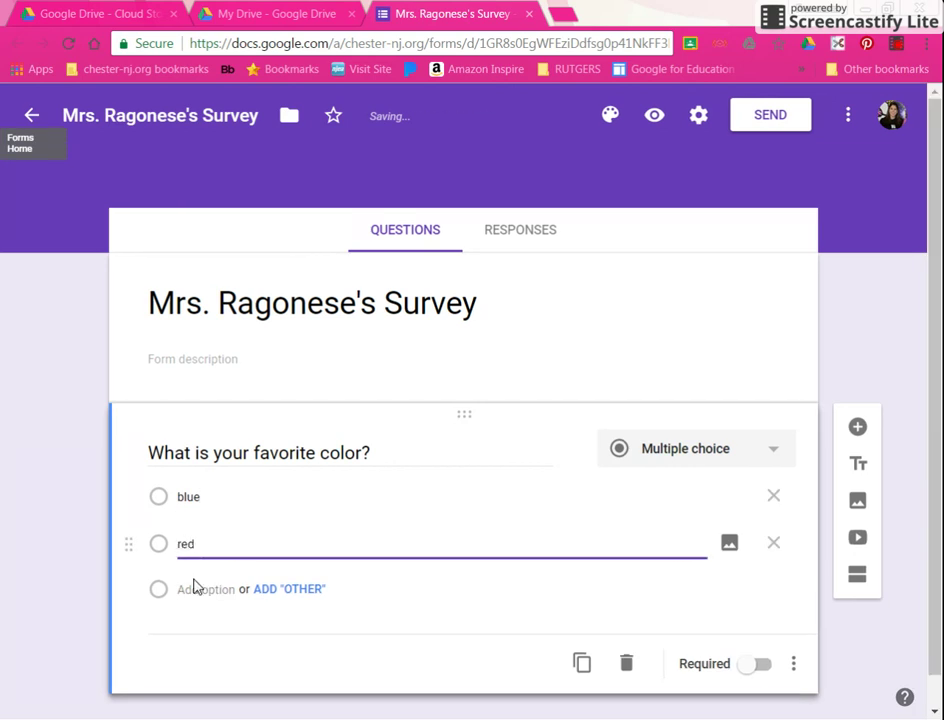
left_click(191, 590)
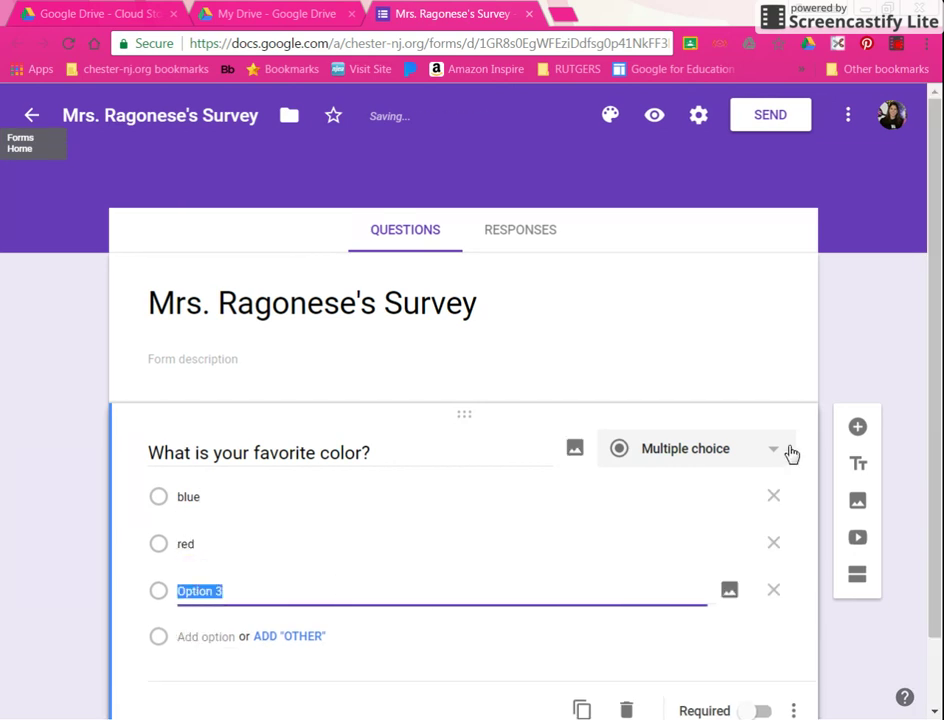
key("BackSpace")
type("pink")
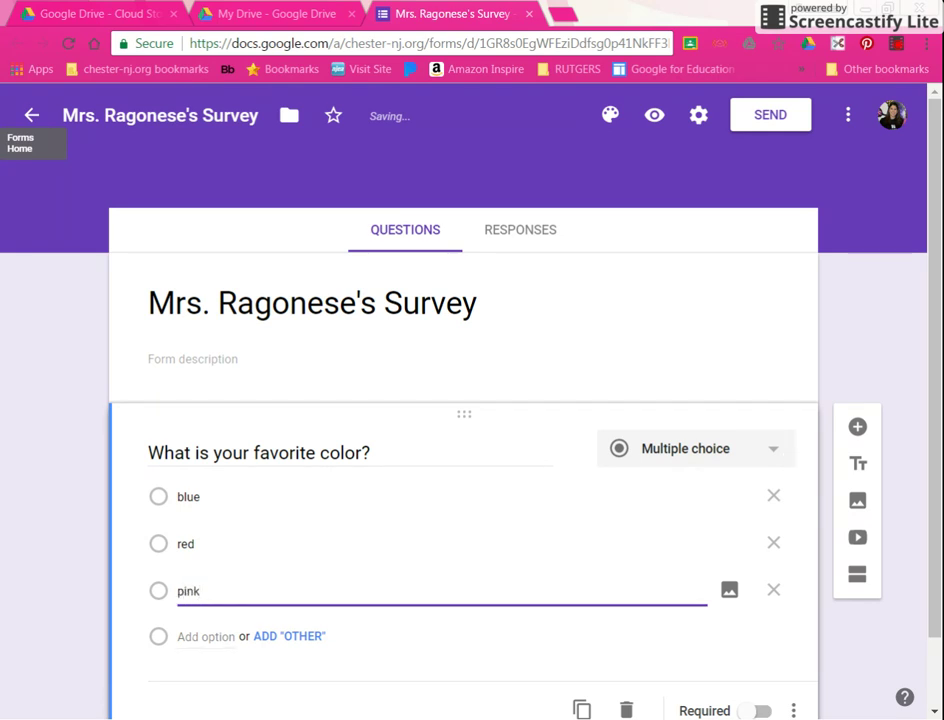
key("Return")
type("green")
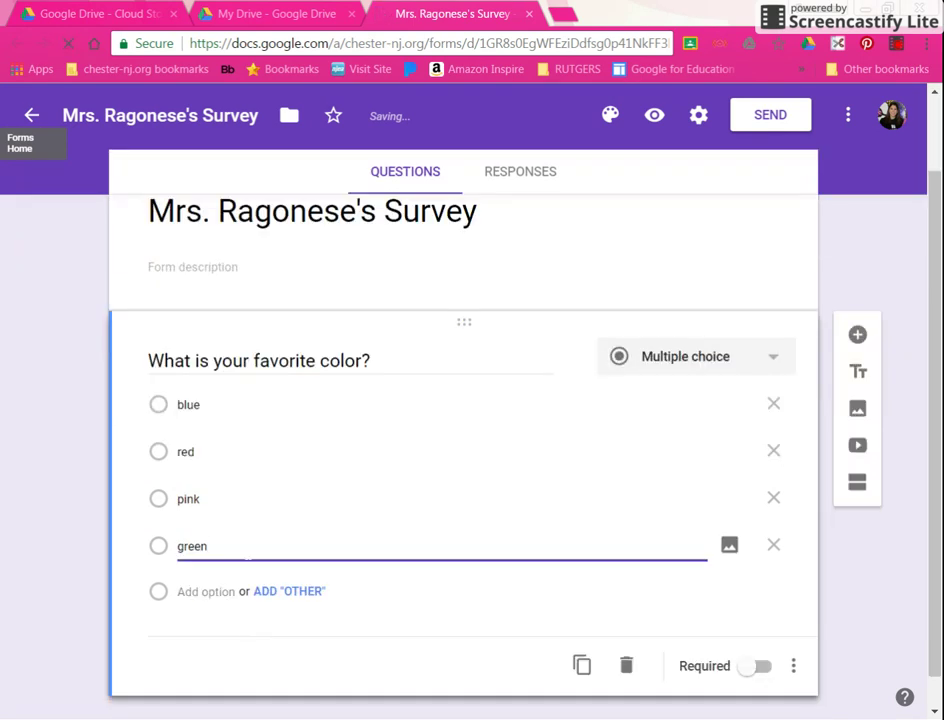
scroll(262, 620, "down", 1)
left_click(289, 594)
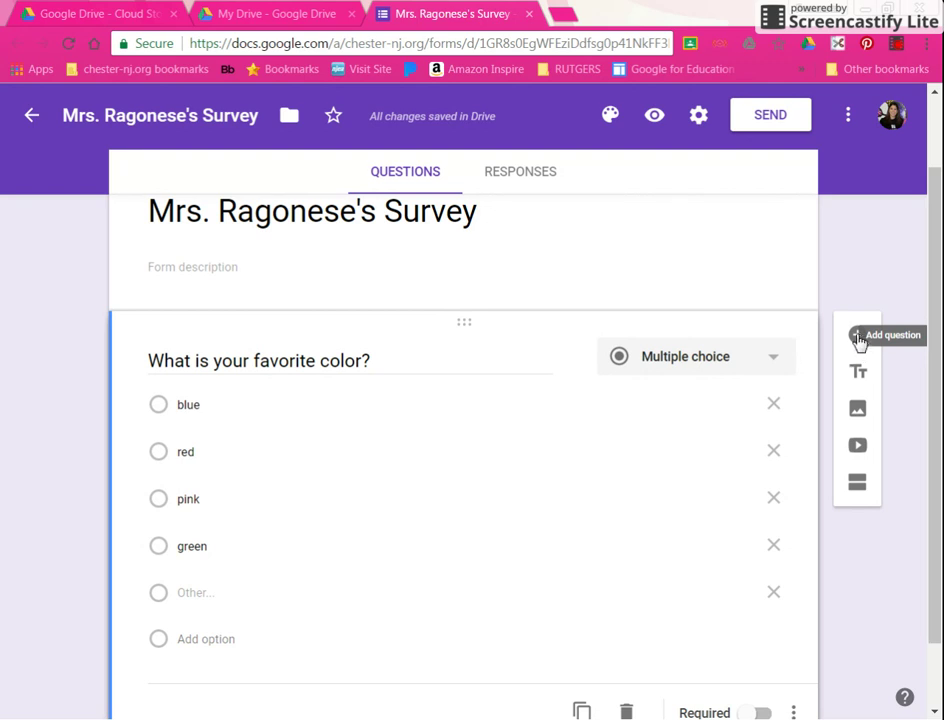
- Add a second question with the text "What is your favorite sport?"
left_click(857, 337)
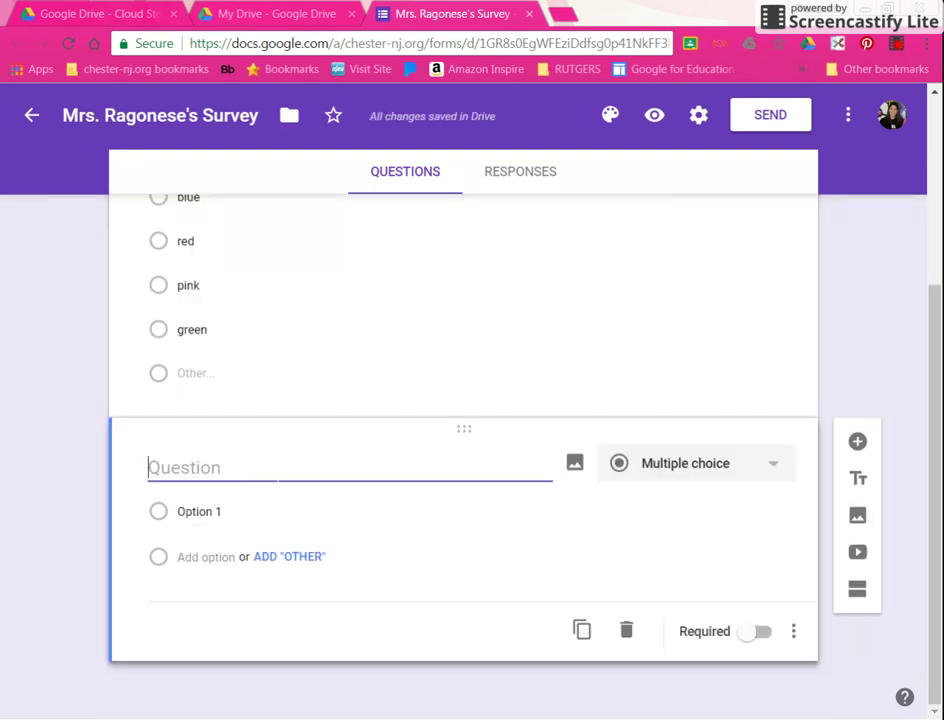
type("Wha ti s")
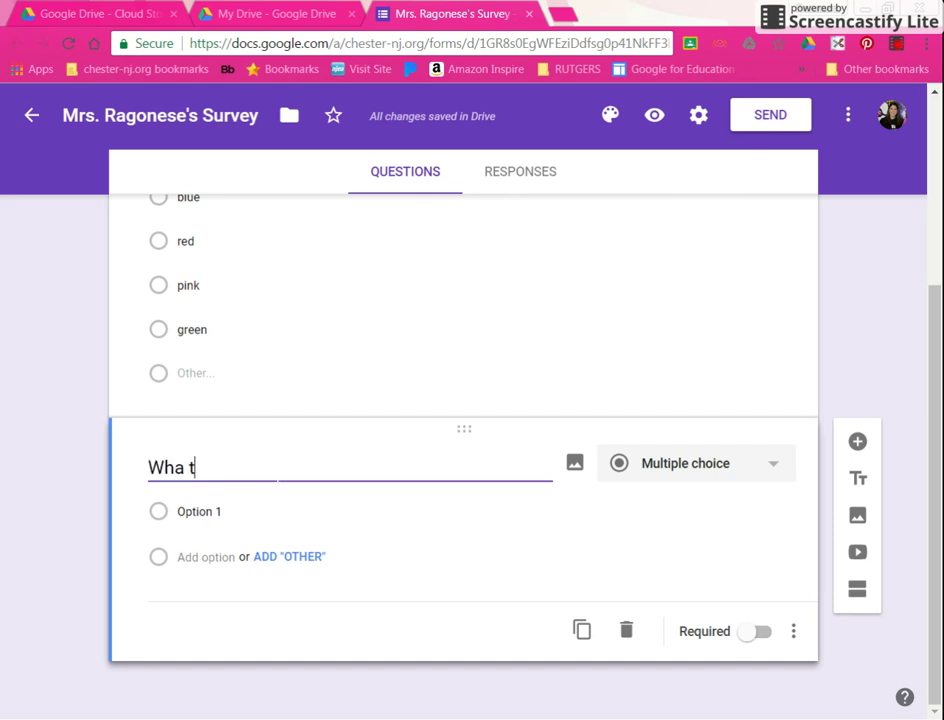
key("BackSpace")
key("BackSpace")
key("BackSpace")
type("is")
key("BackSpace")
key("BackSpace")
key("BackSpace")
type("t is your favorite s")
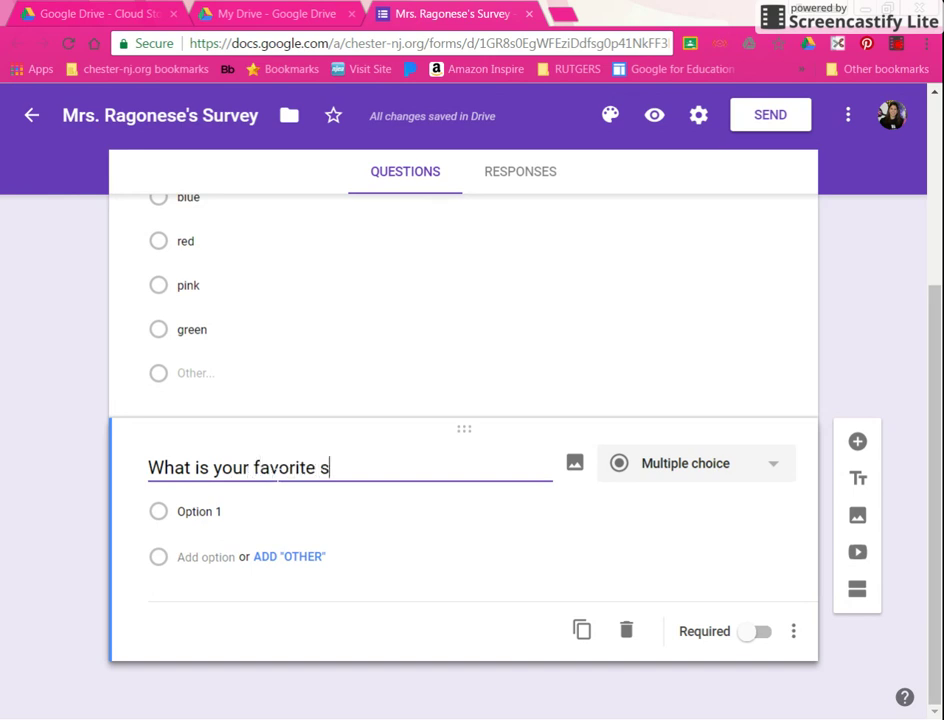
type("port?")
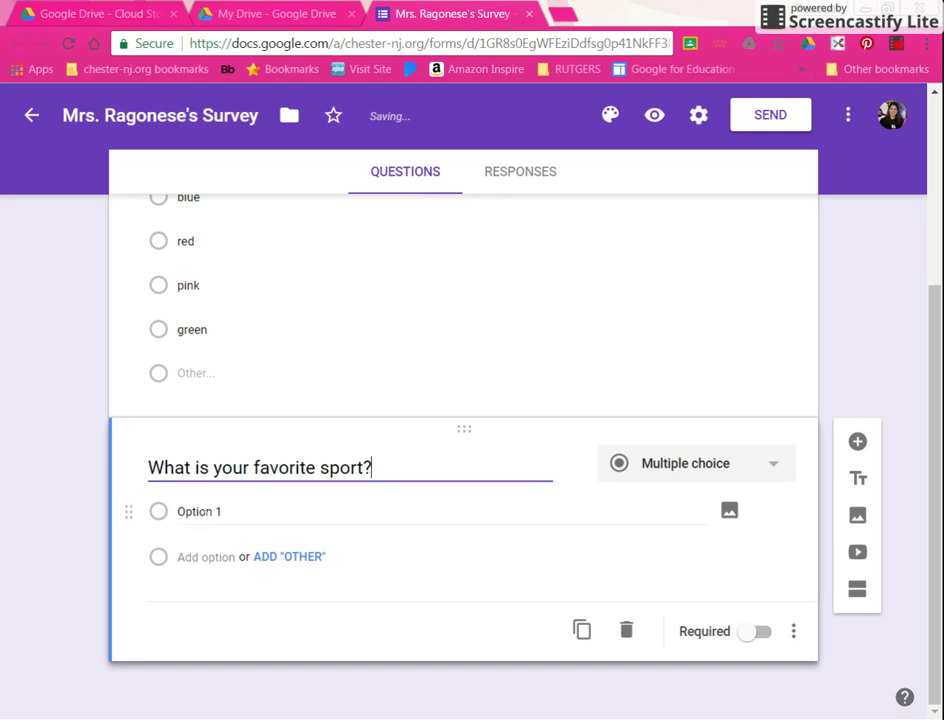
- Give the favorite sport question the answer options soccer, football and basketball
left_click(215, 511)
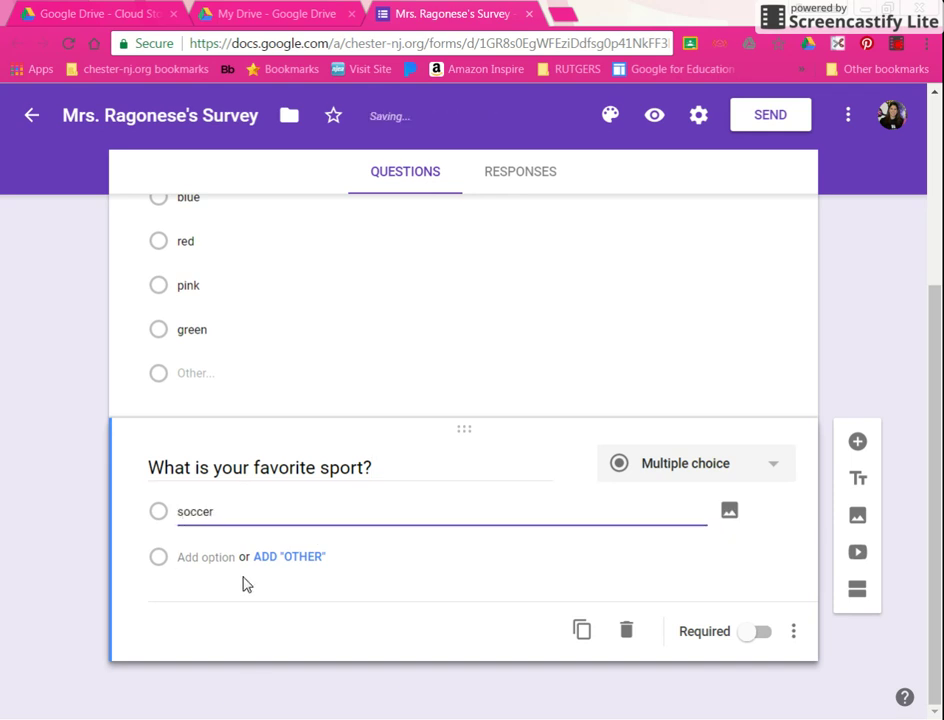
left_click(182, 557)
type("football")
left_click(195, 605)
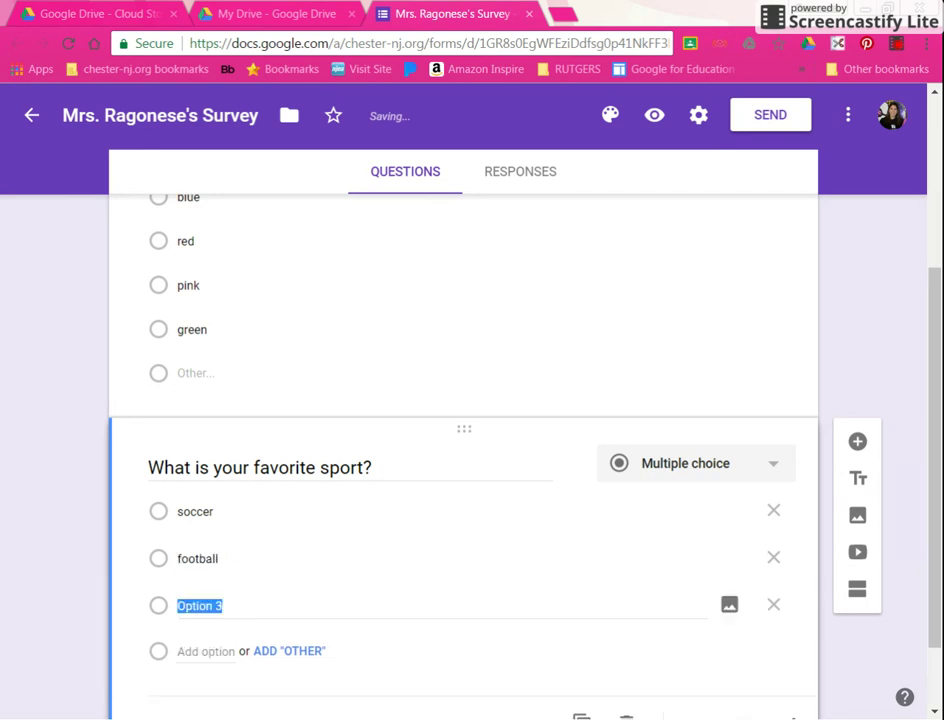
type("basketball")
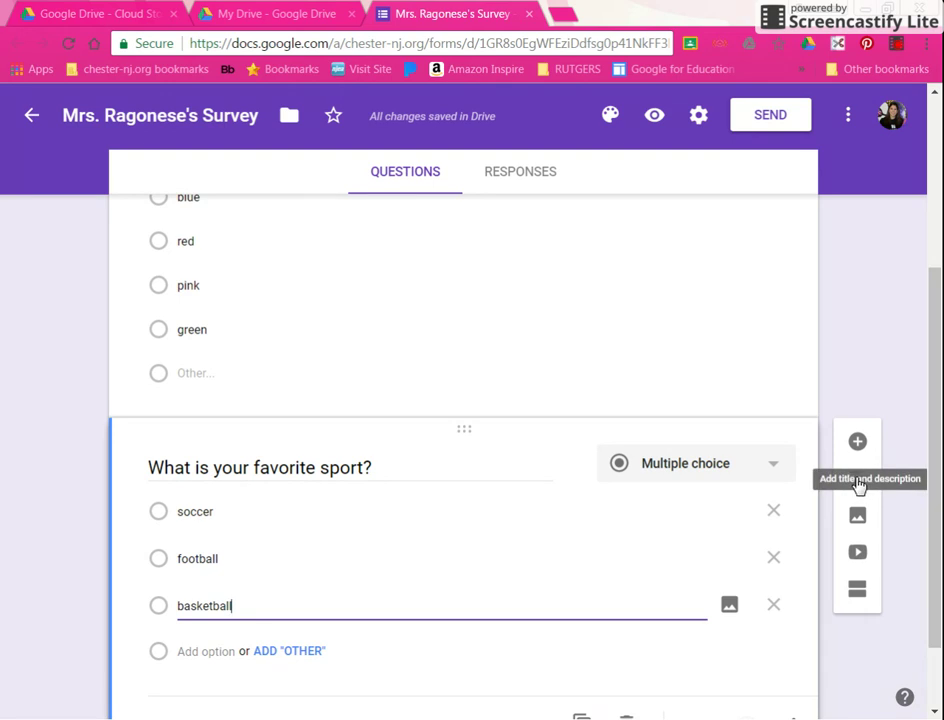
- Insert the first image found by a Google image search for "sports", showing a pile of sports balls, below the favorite sport question
left_click(864, 530)
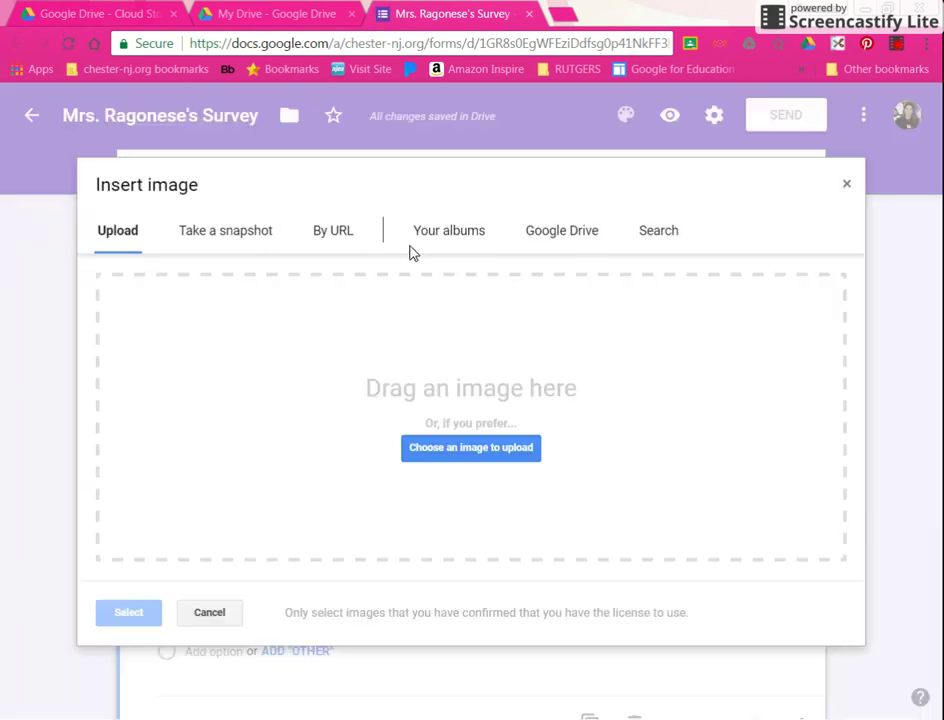
left_click(653, 240)
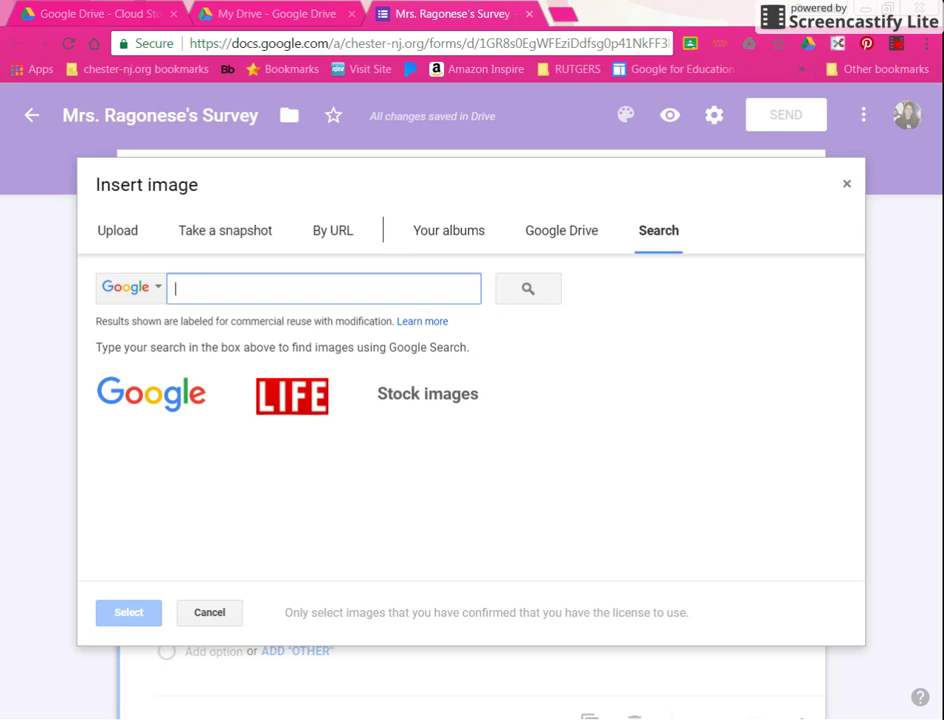
type("sports")
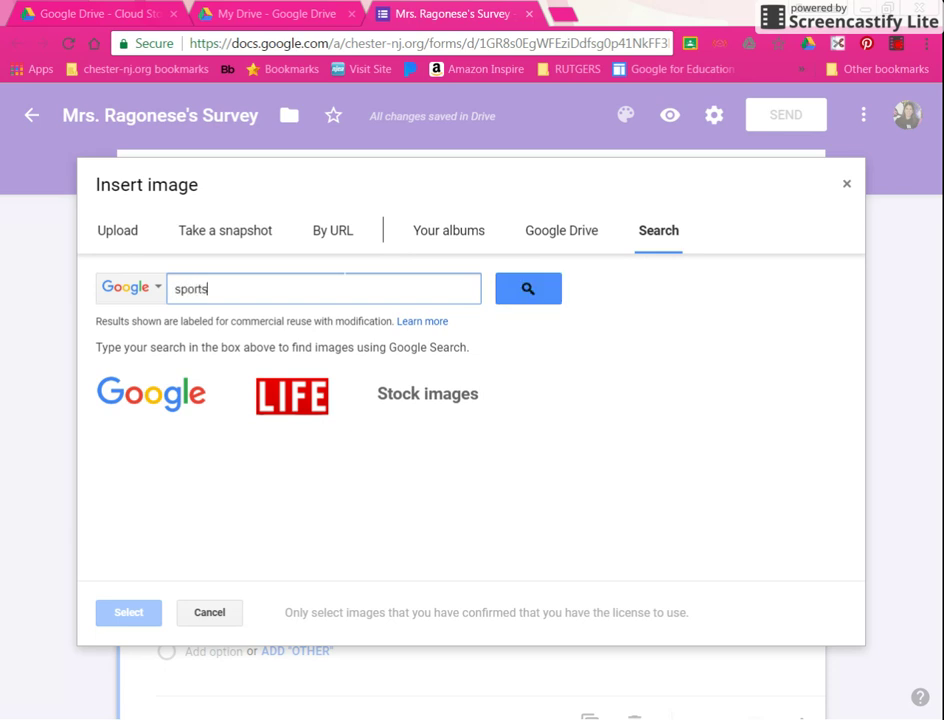
left_click(529, 288)
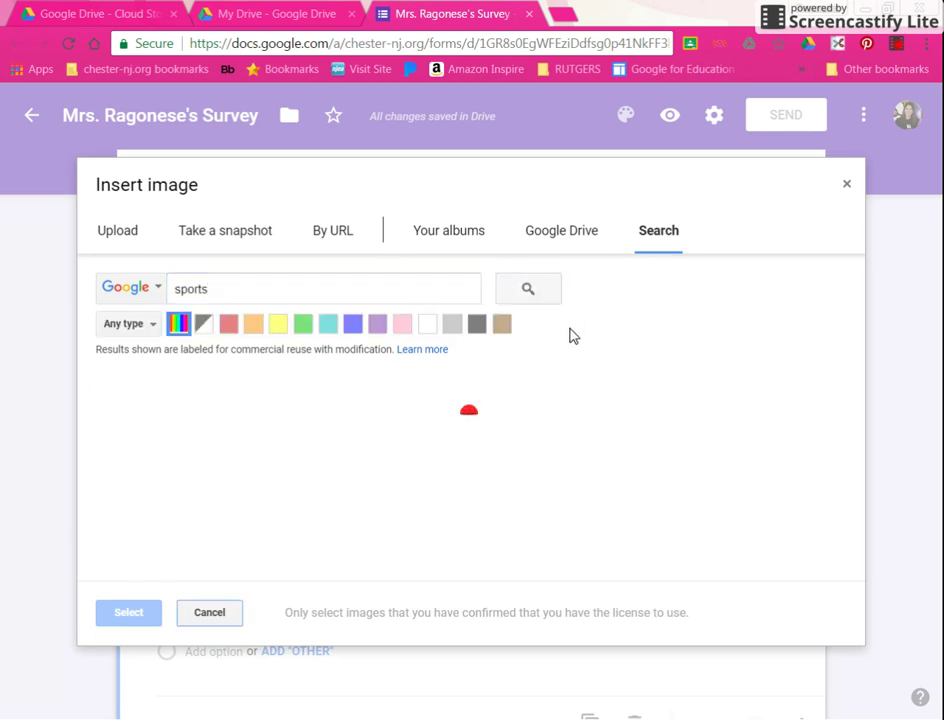
left_click(195, 445)
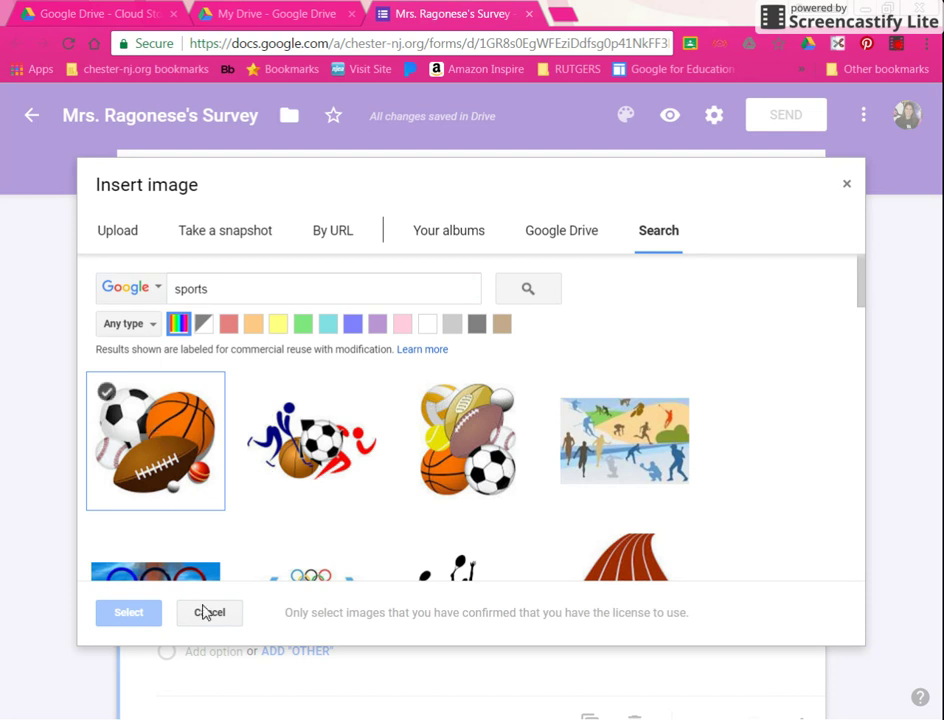
left_click(130, 613)
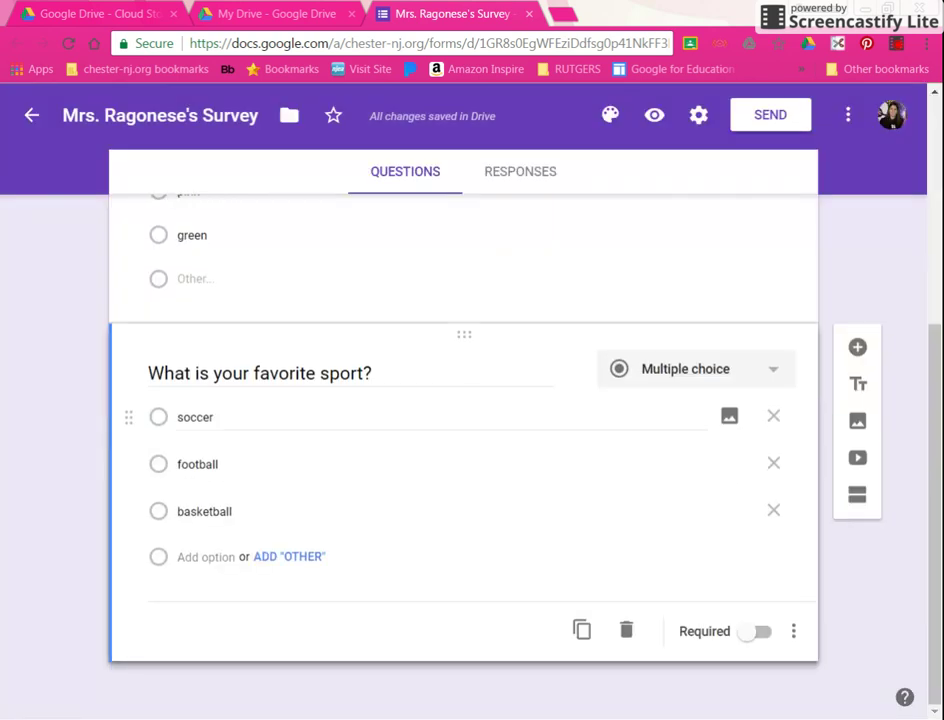
- Review the whole form, including the title, both multiple-choice questions and the inserted image
scroll(493, 453, "up", 4)
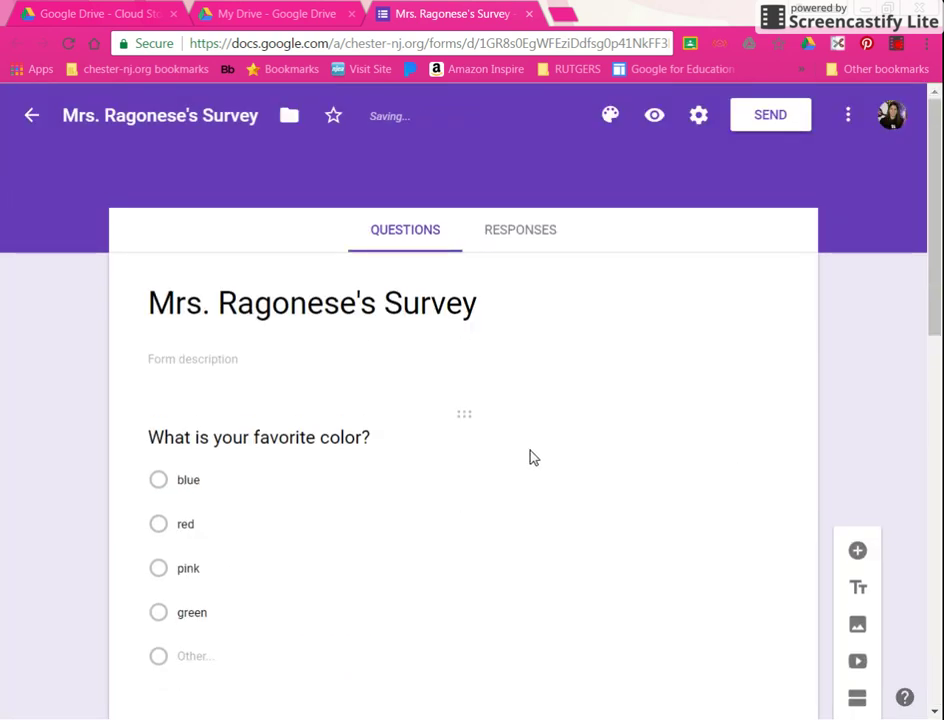
scroll(531, 455, "down", 2)
scroll(541, 451, "down", 5)
scroll(541, 455, "down", 2)
scroll(546, 430, "up", 6)
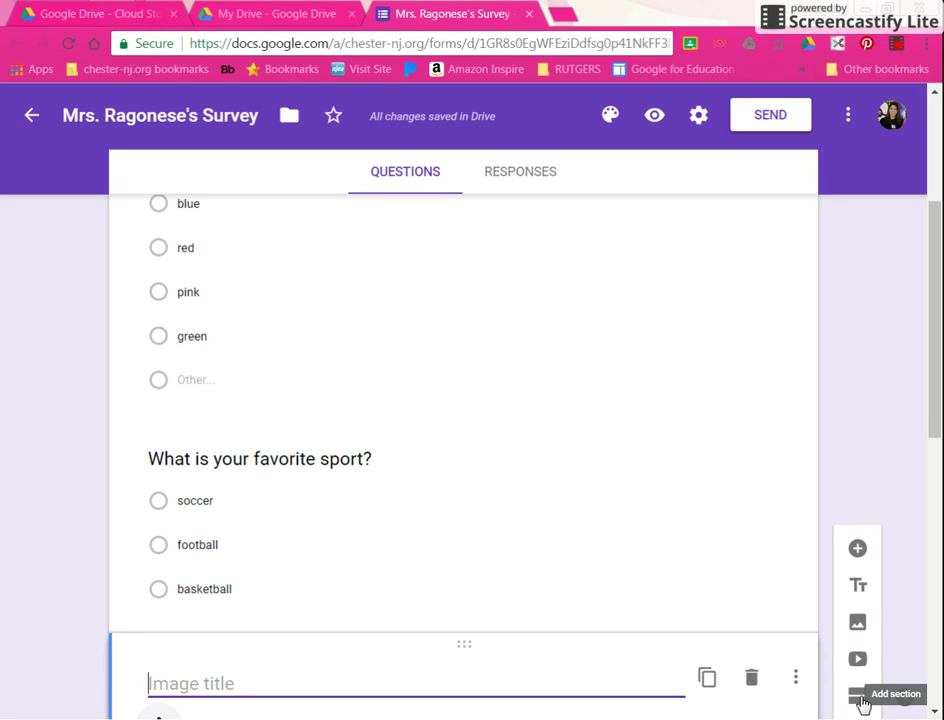
scroll(468, 415, "up", 5)
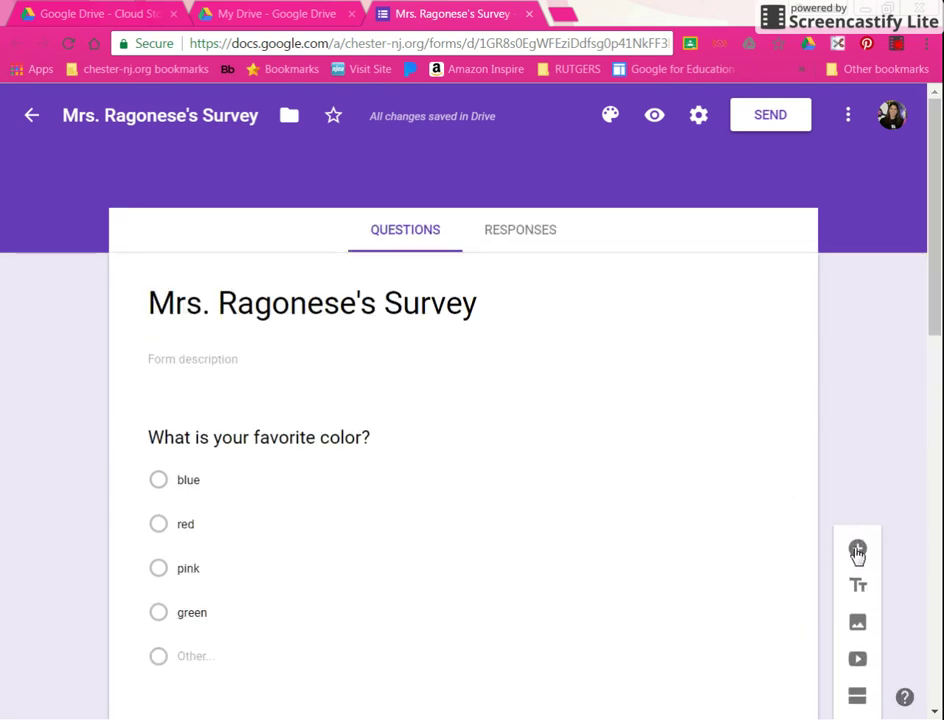
scroll(595, 334, "down", 1)
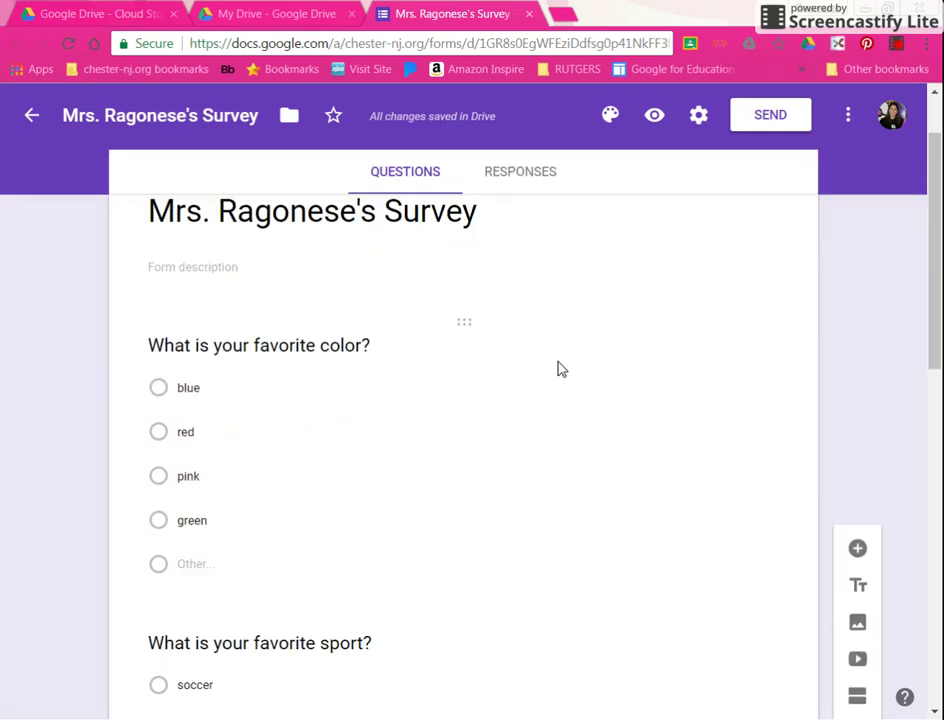
scroll(561, 368, "down", 1)
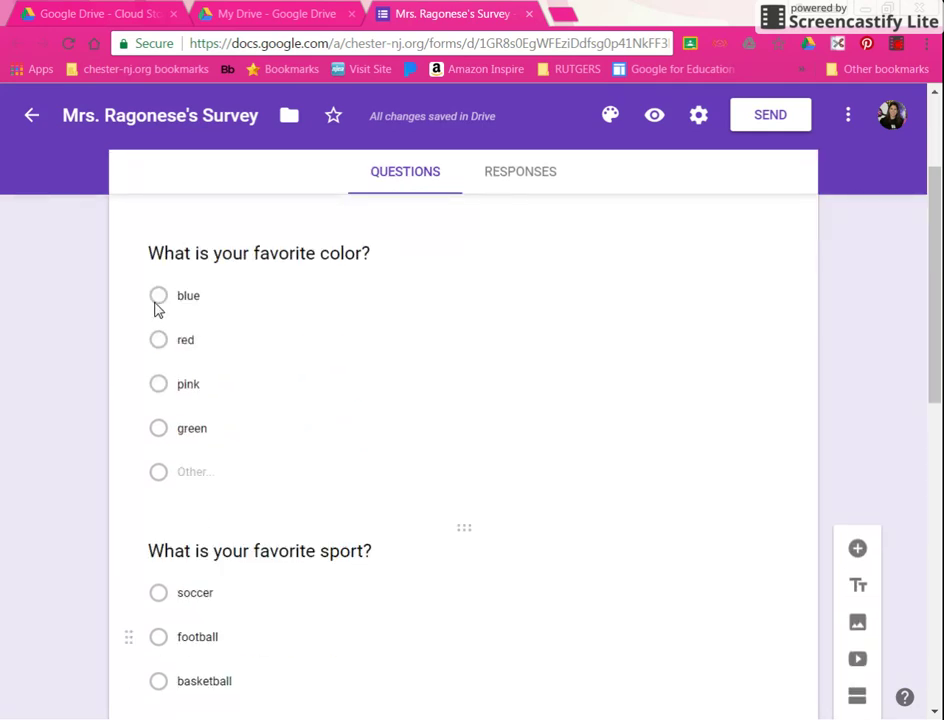
scroll(632, 410, "up", 2)
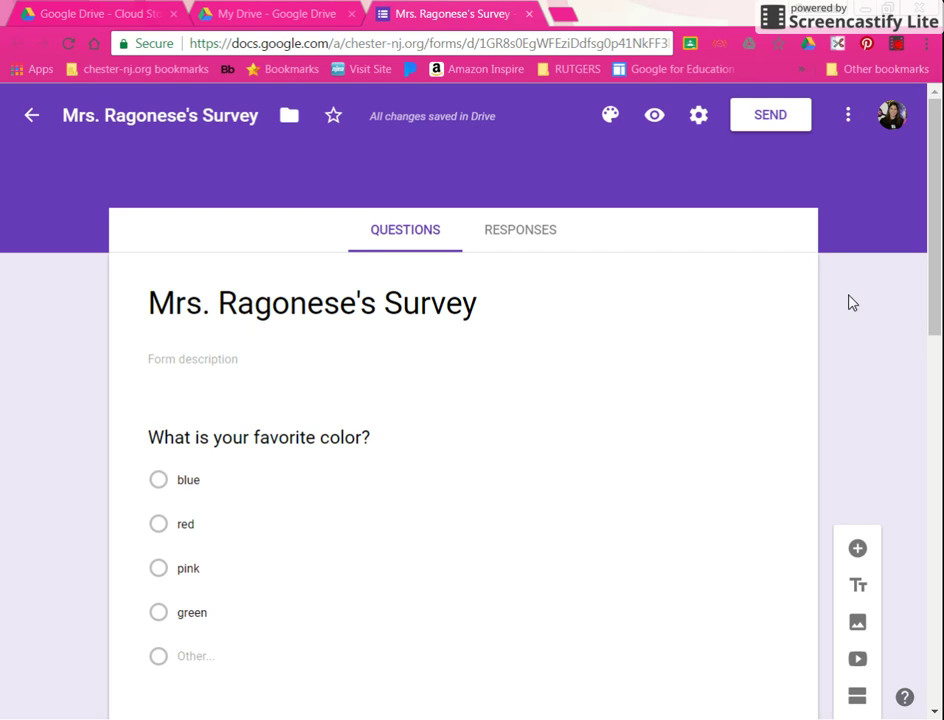
- Try light blue as the form's theme color, and replace it with the soccer player and ball image from the Sports and games themes
left_click(611, 120)
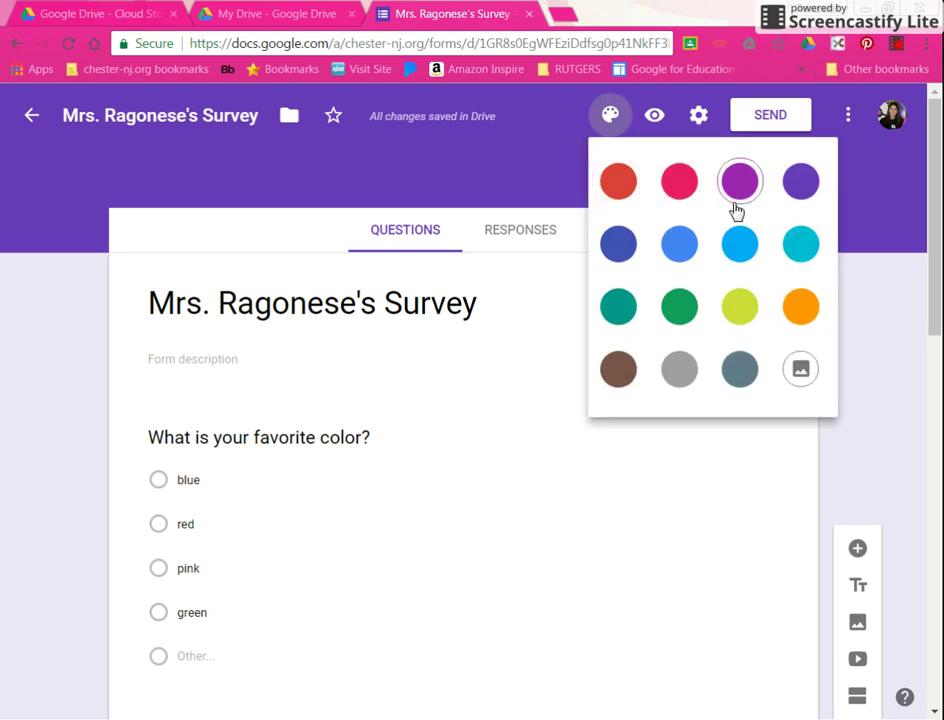
left_click(730, 246)
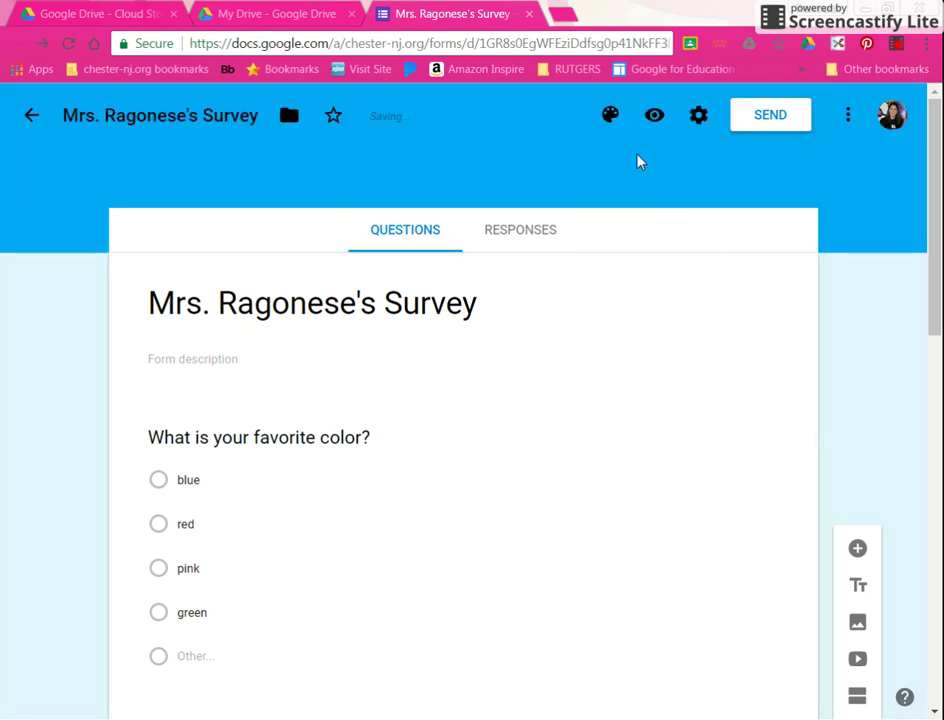
left_click(610, 116)
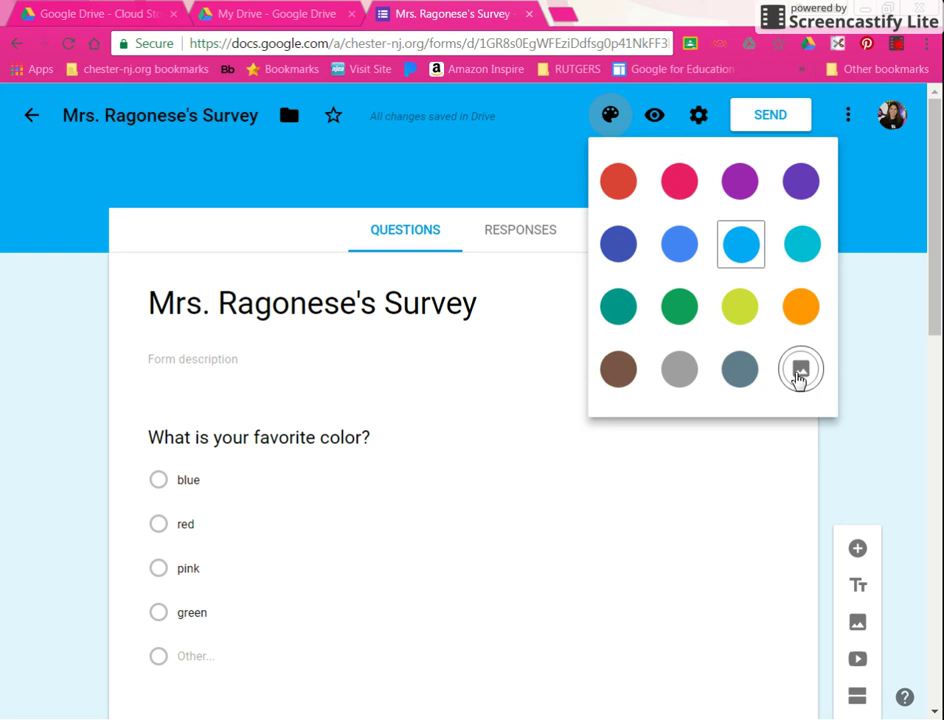
left_click(799, 372)
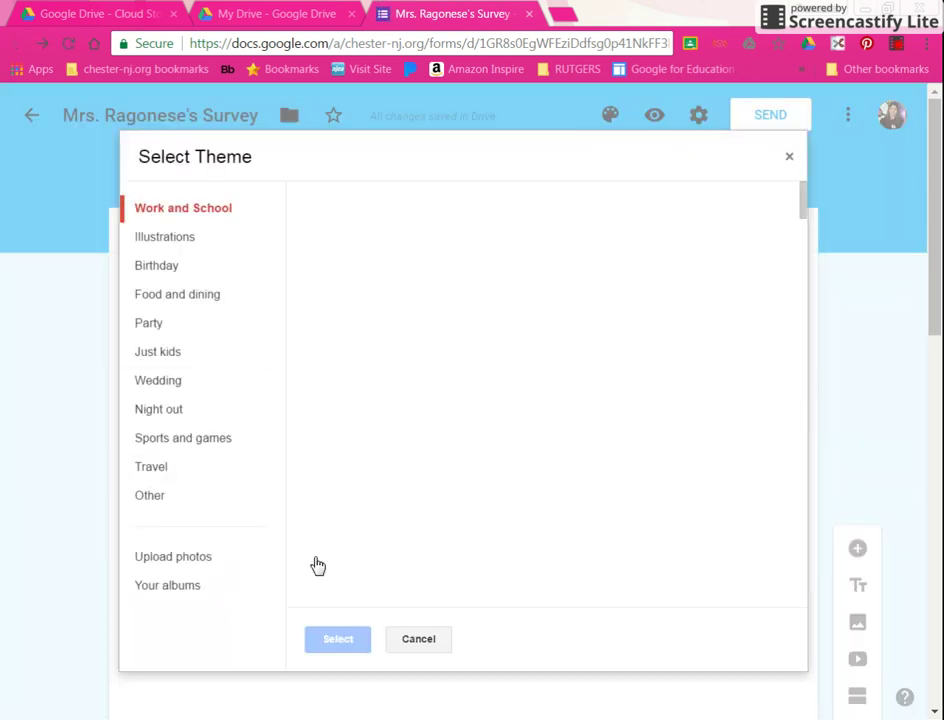
left_click(159, 356)
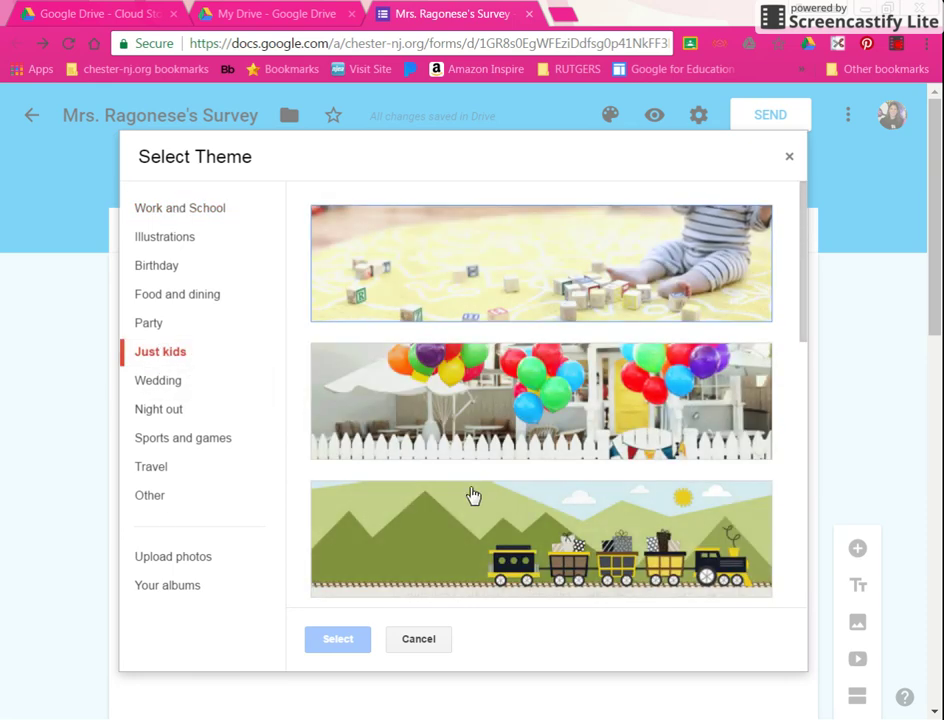
left_click(180, 438)
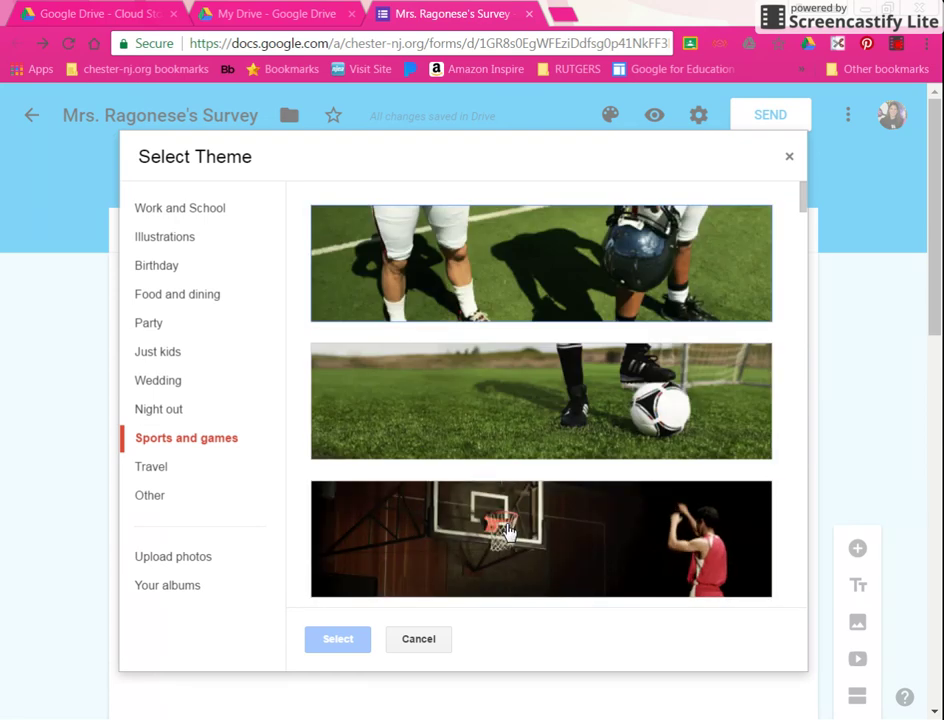
left_click(468, 452)
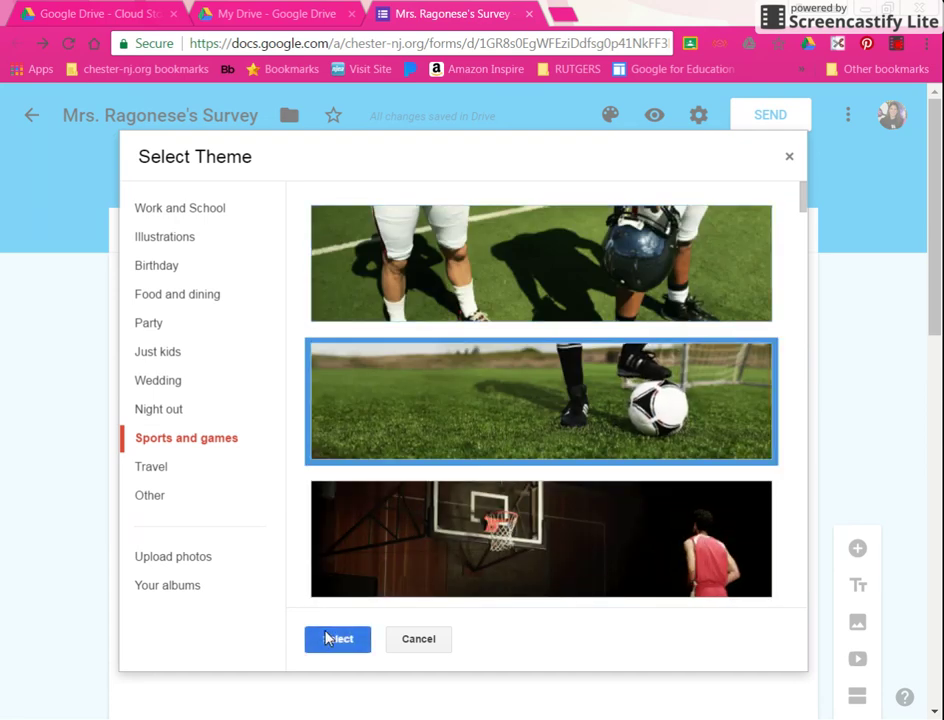
left_click(330, 638)
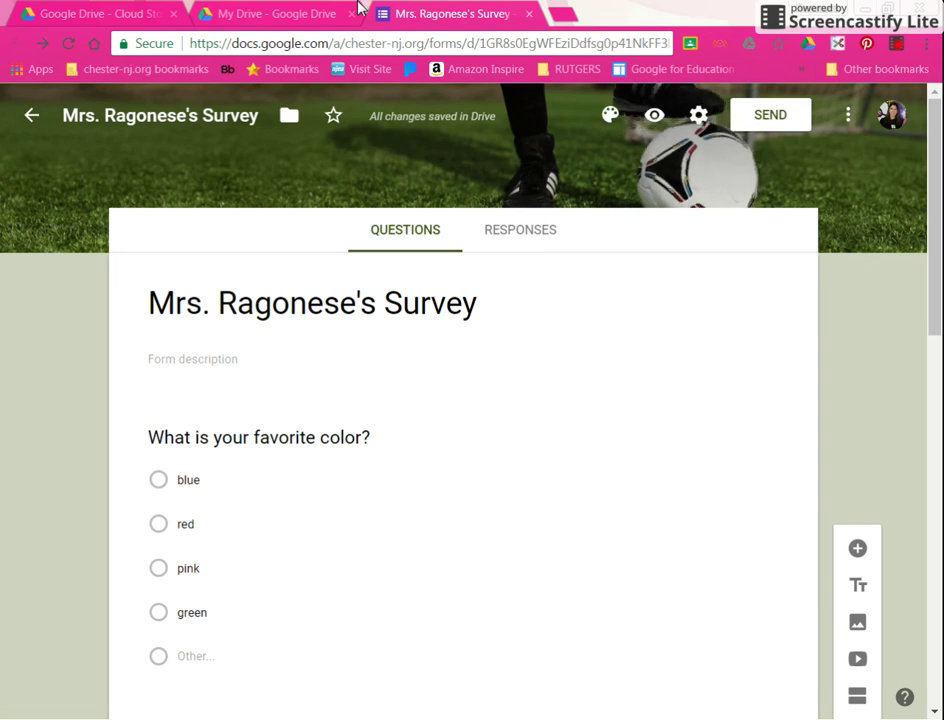
- Switch to Google Drive and open Google Classroom from the Google apps
left_click(262, 20)
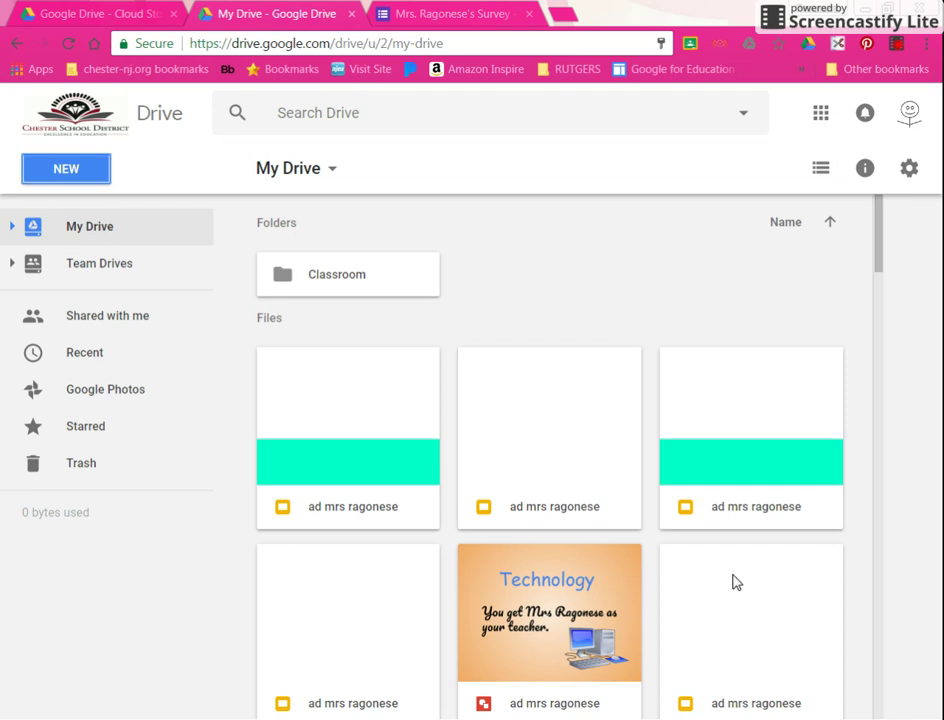
left_click(820, 113)
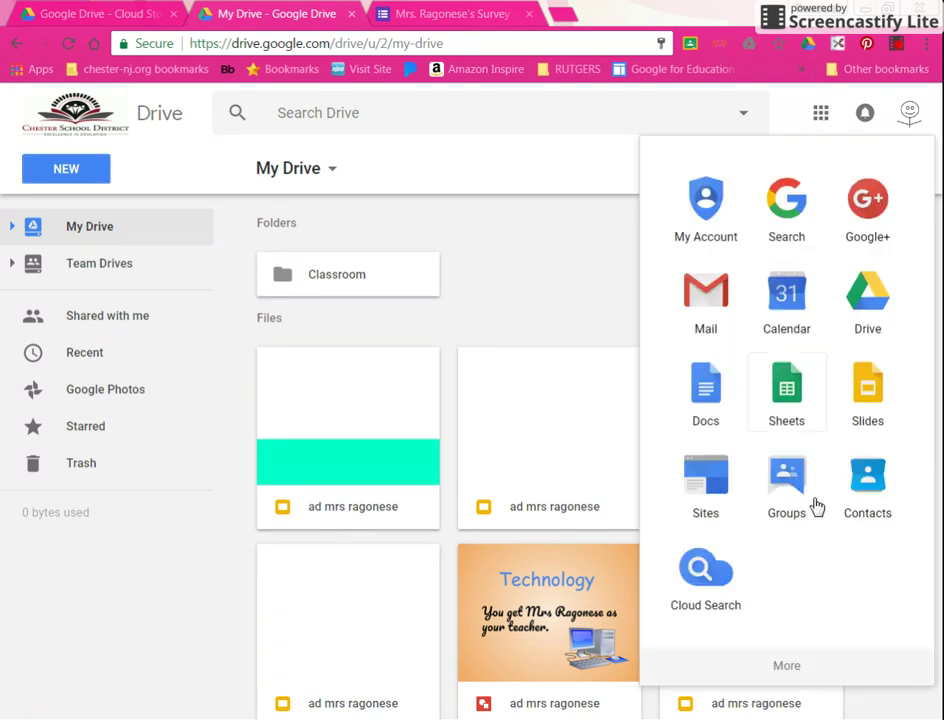
left_click(784, 667)
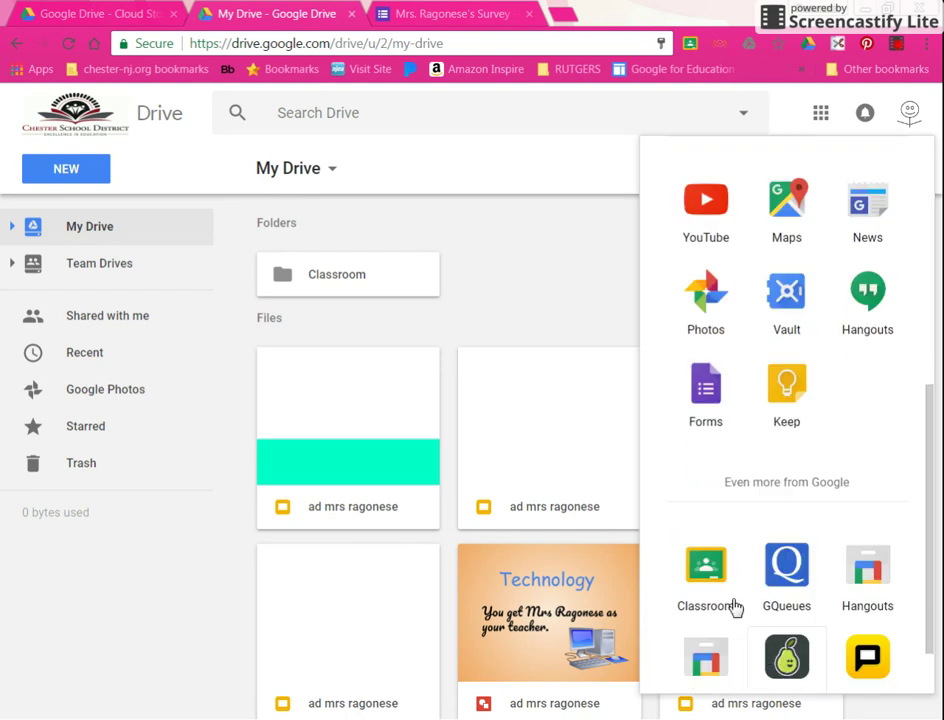
left_click(703, 568)
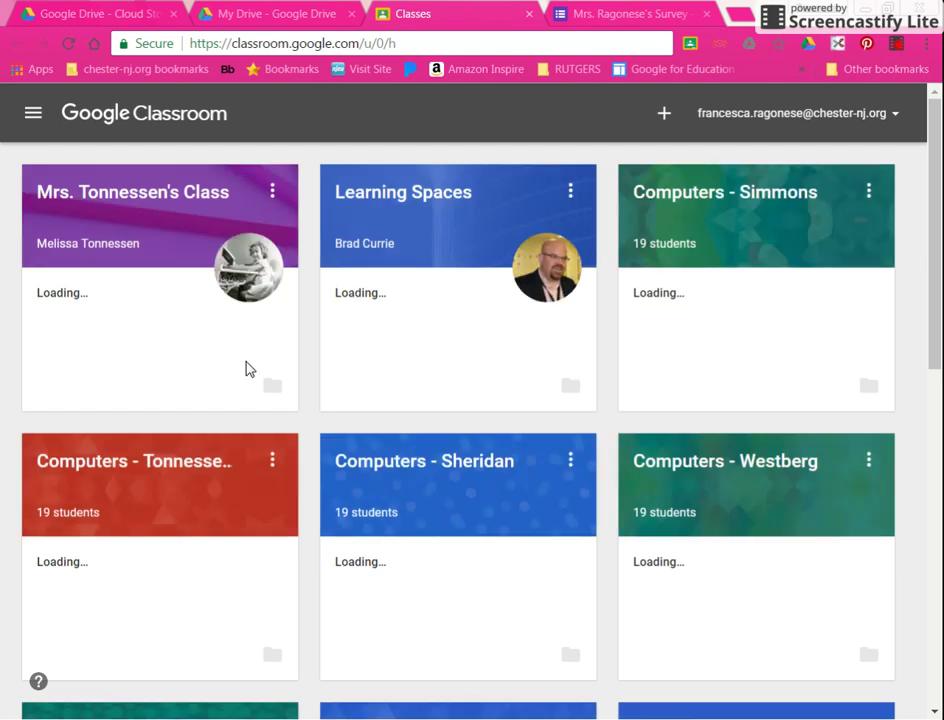
- Open the blue Computers class in the second row of classes and start a new announcement
scroll(433, 394, "down", 1)
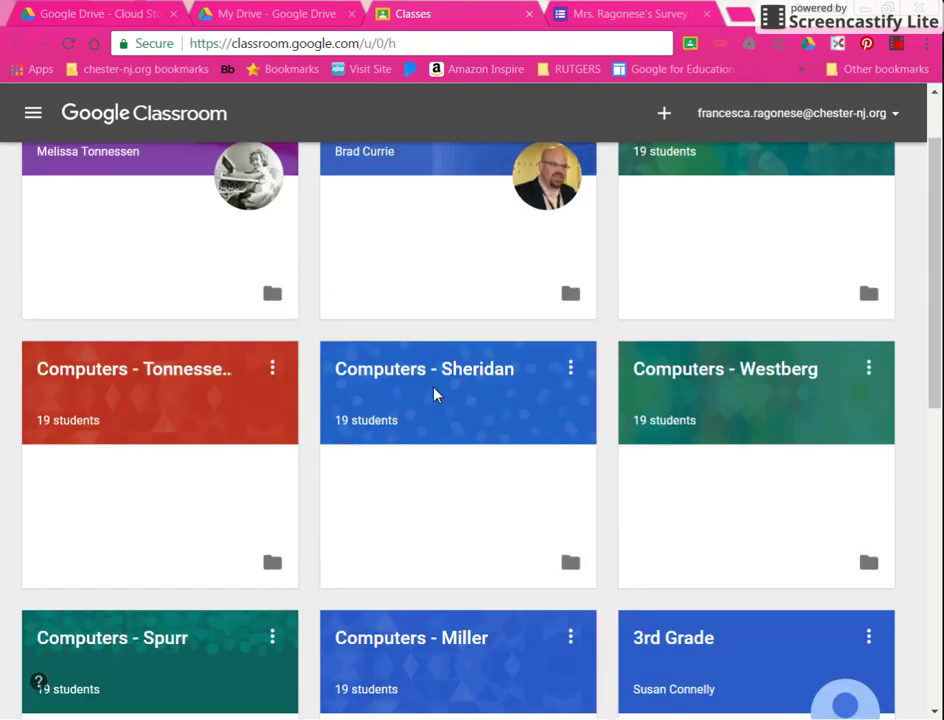
left_click(430, 374)
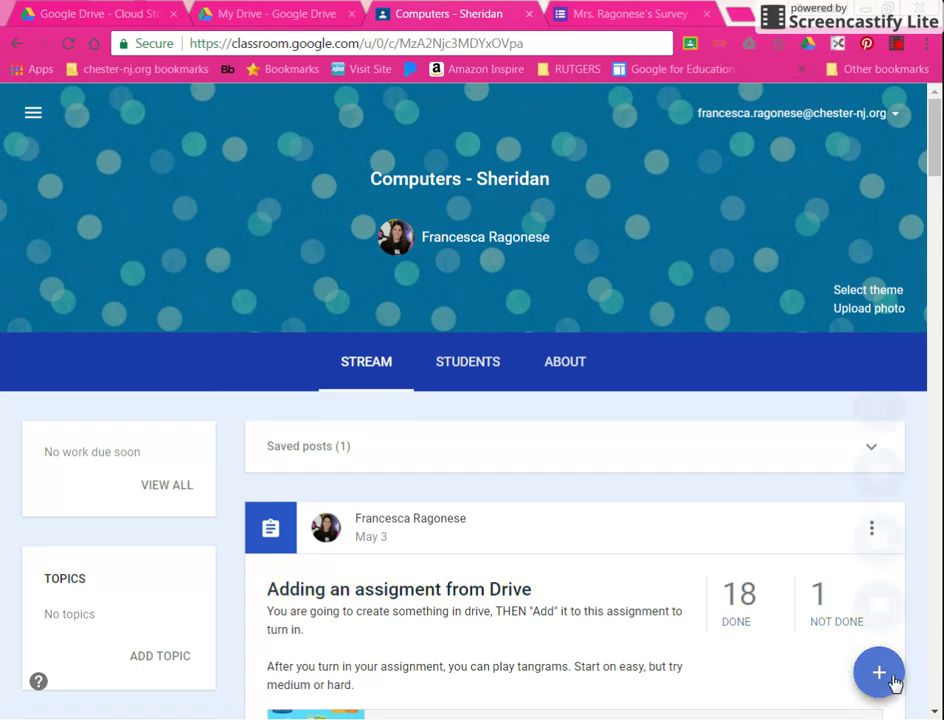
mouse_move(893, 686)
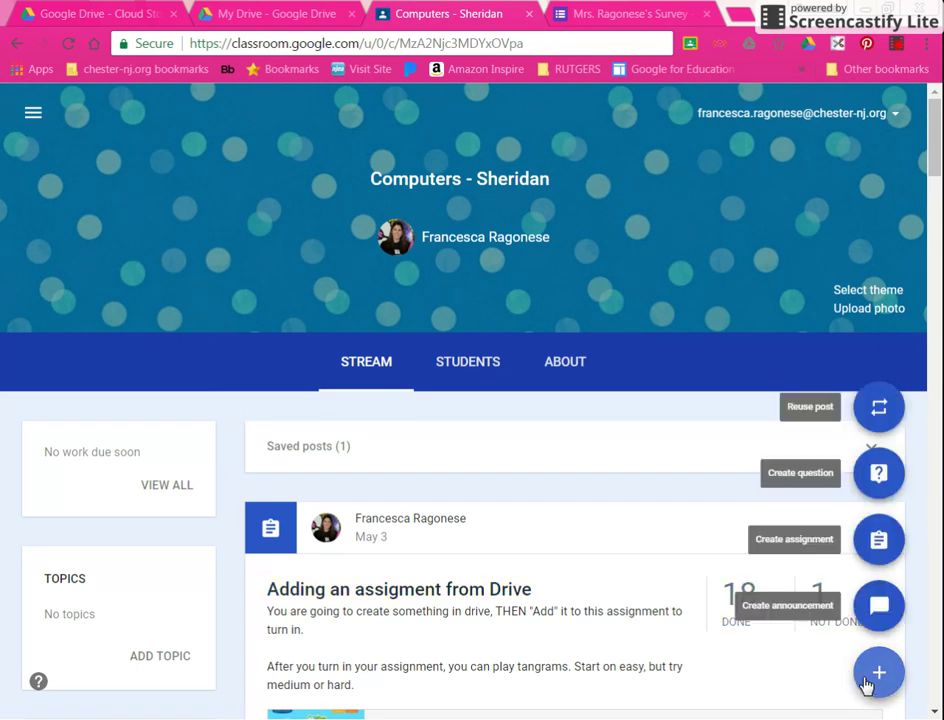
left_click(875, 615)
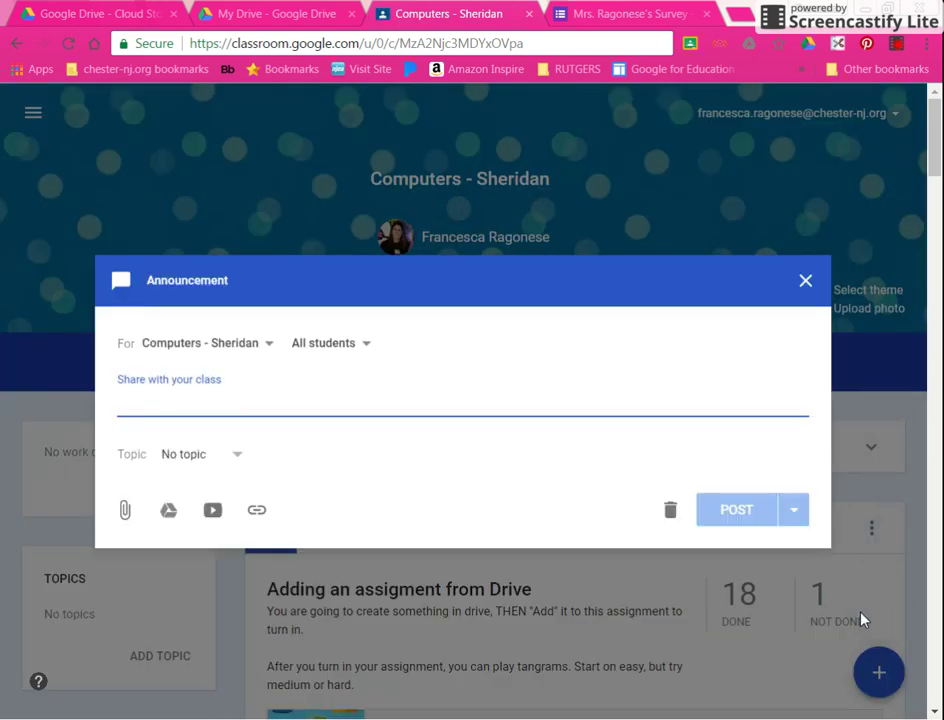
- Attach the newly created survey form from the recent Google Drive files to the announcement
left_click(174, 510)
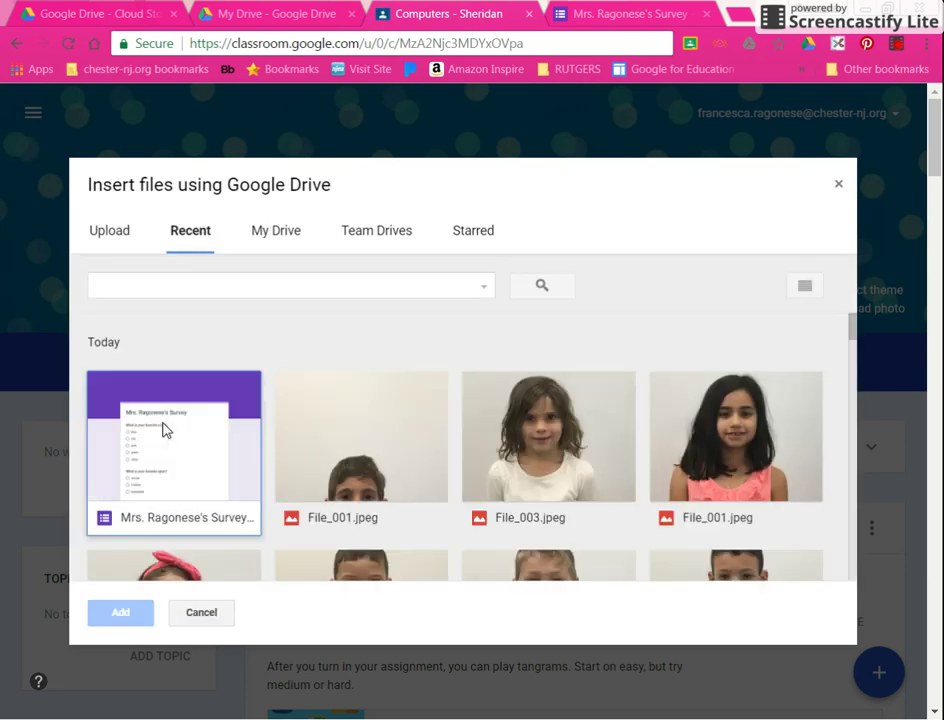
left_click(165, 430)
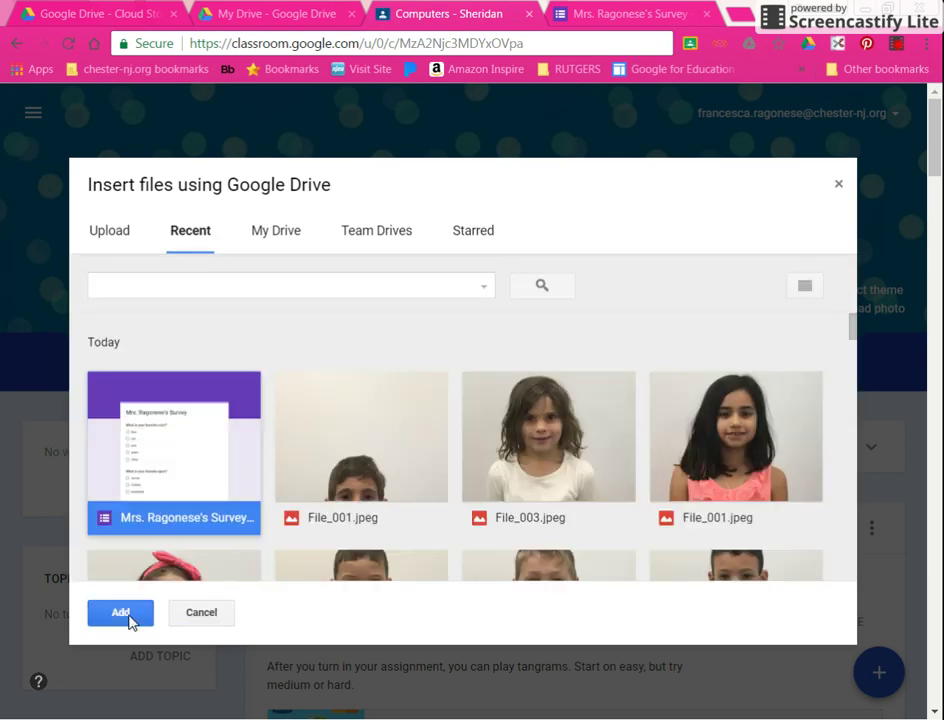
left_click(121, 613)
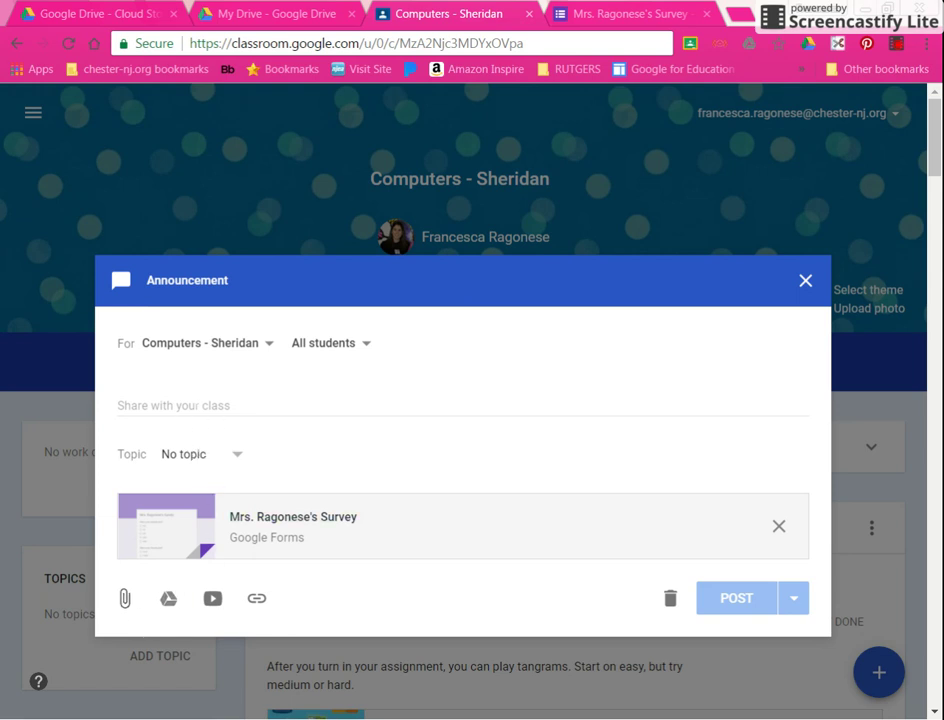
- Enter "hi! Try taking this survey." as the announcement's message to the class
left_click(273, 398)
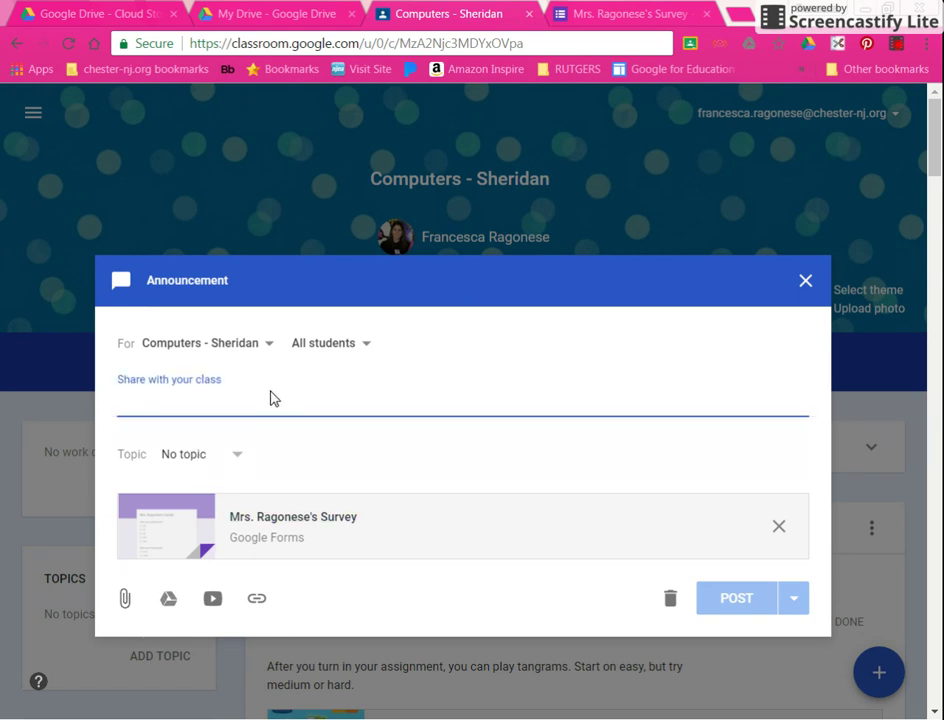
type("h")
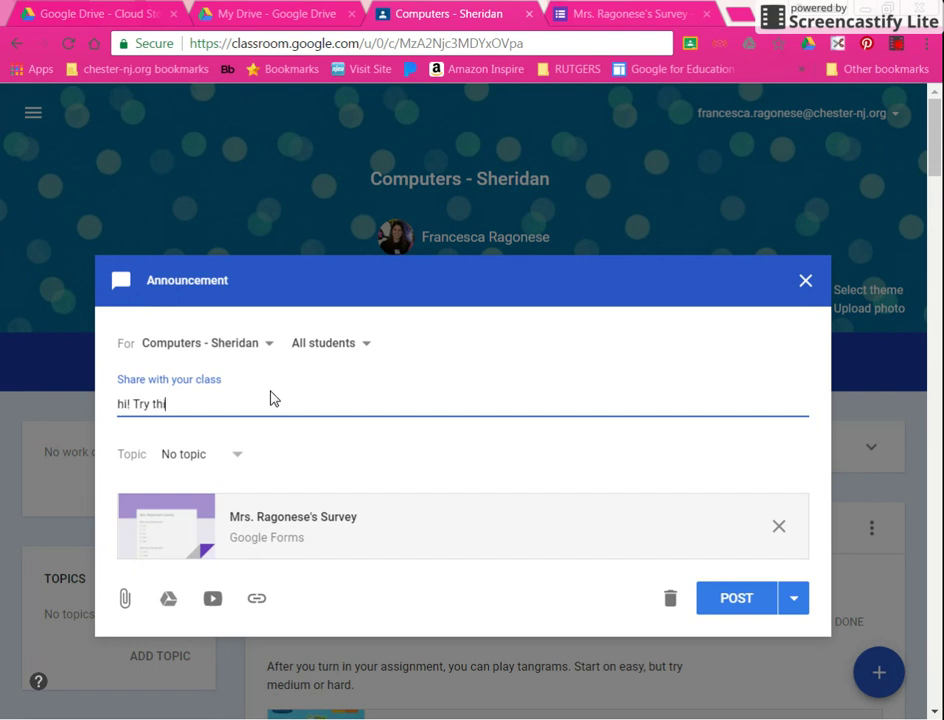
type("i! Try taking this survey")
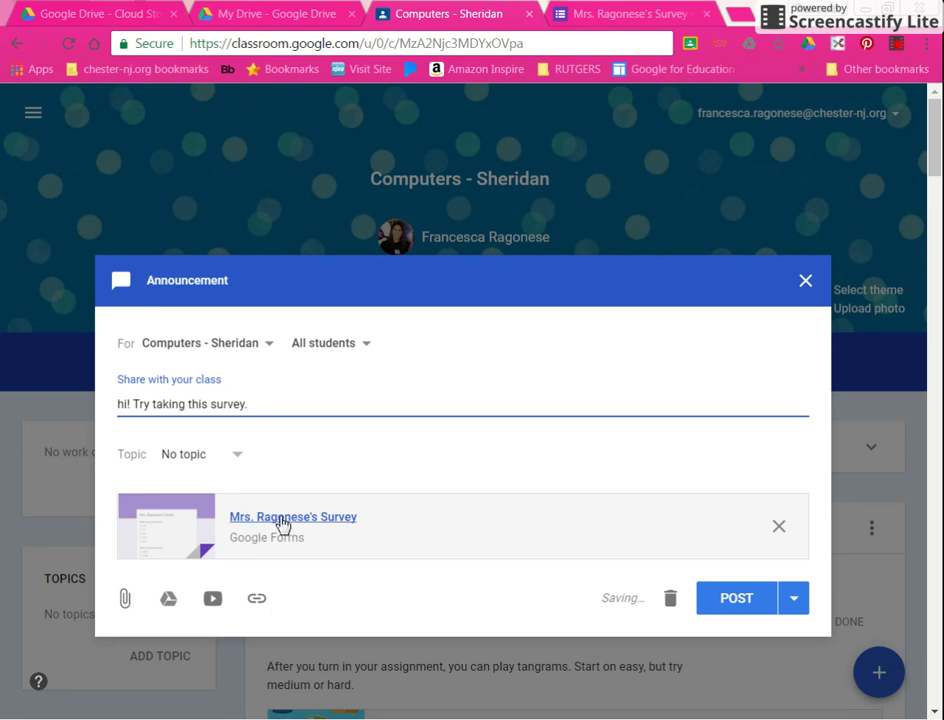
type(".")
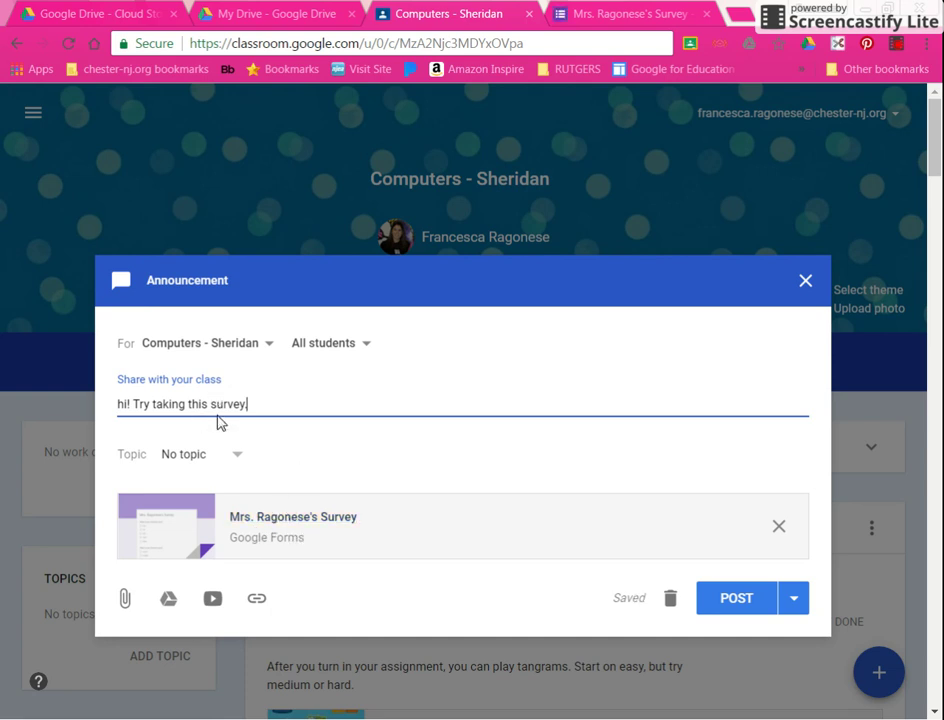
- Post the announcement with the attached survey to all students in the class
left_click(754, 612)
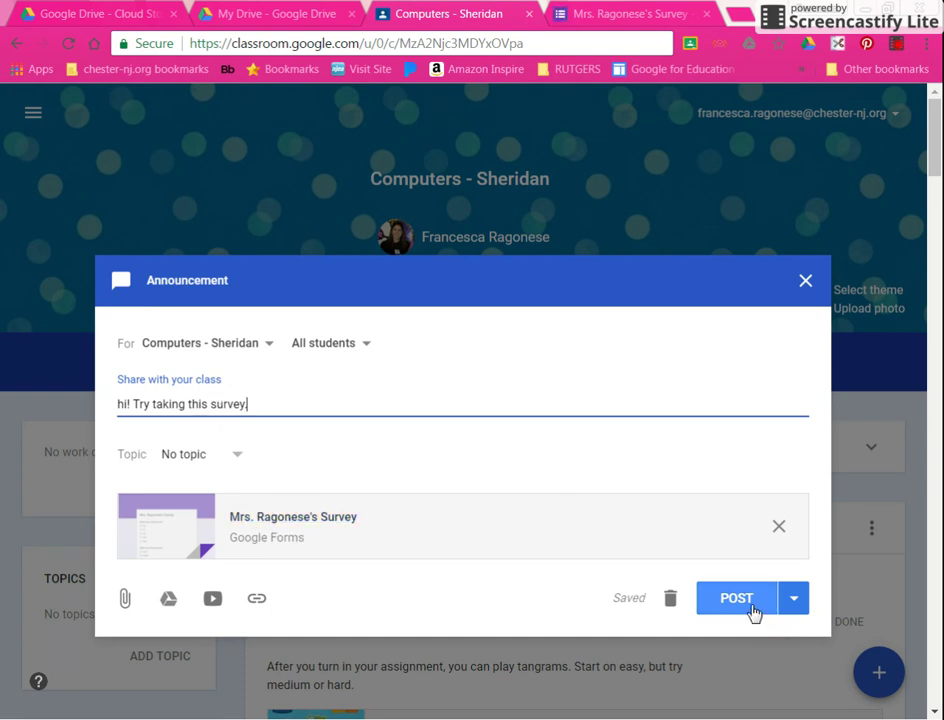
left_click(754, 598)
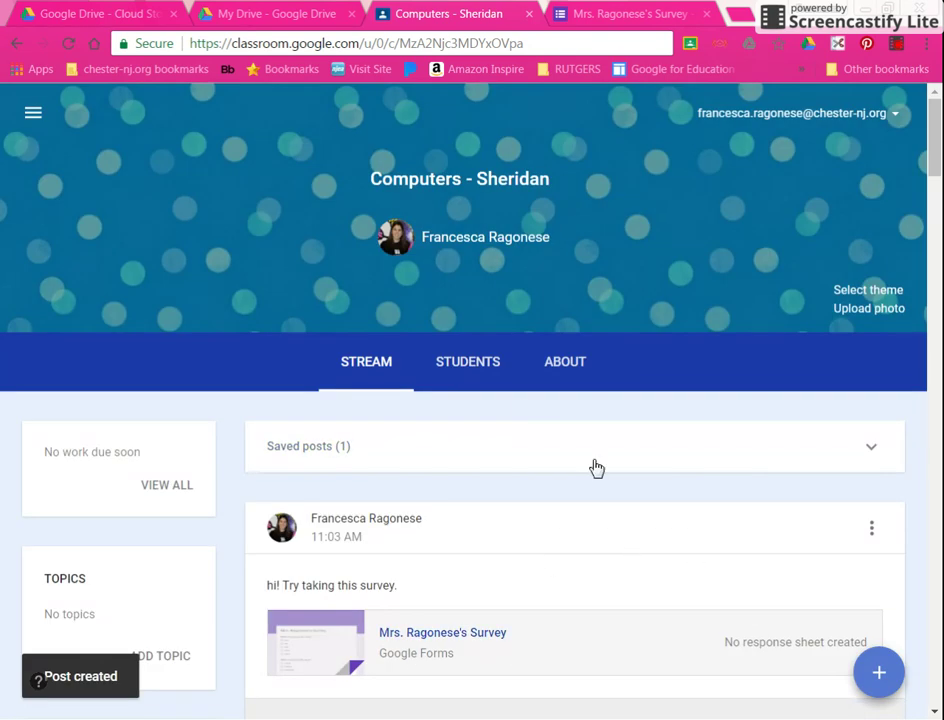
- View the attached survey from the class post, close it, and check the responses in the survey's form editor
left_click(465, 636)
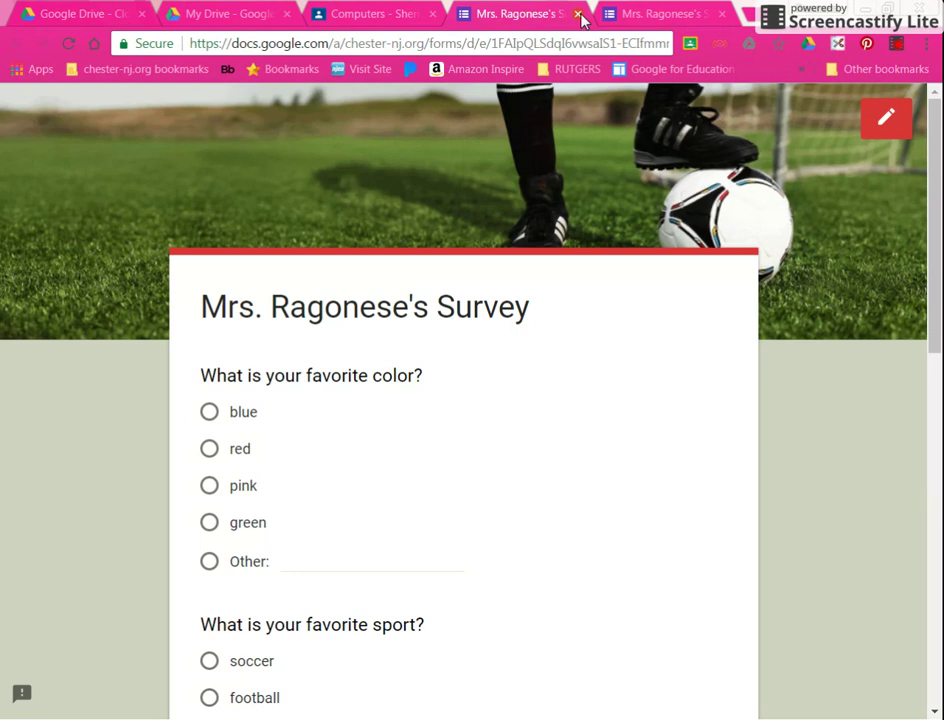
left_click(578, 14)
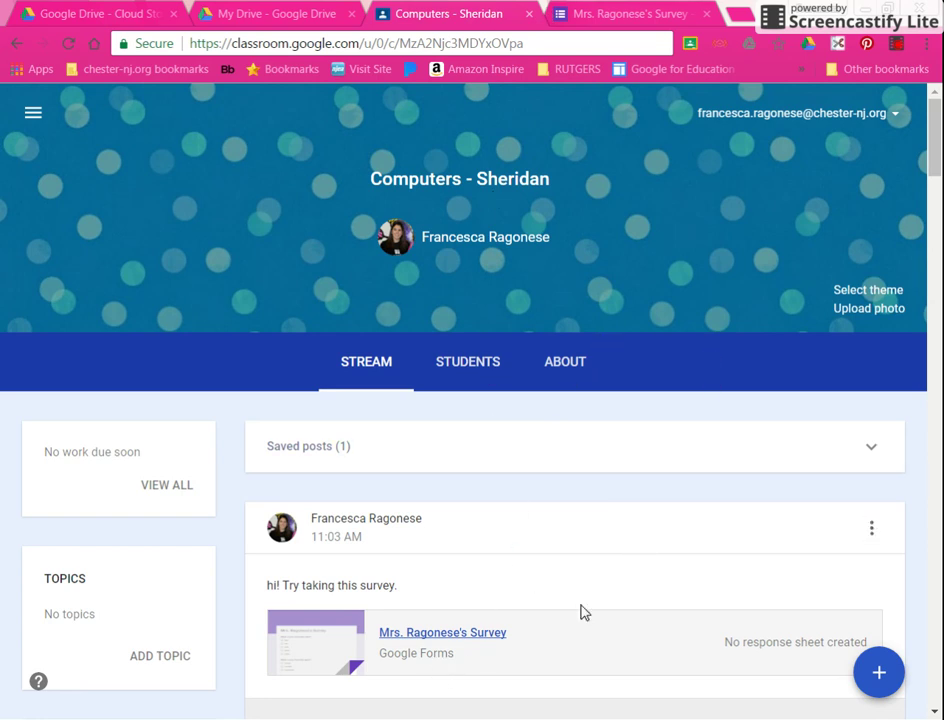
left_click(549, 12)
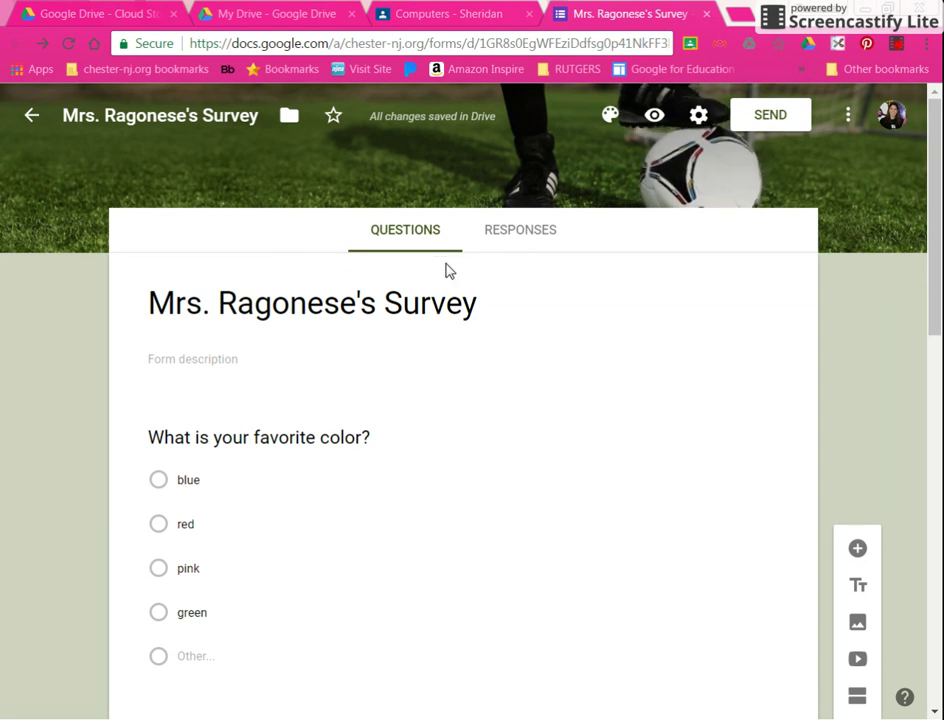
left_click(514, 240)
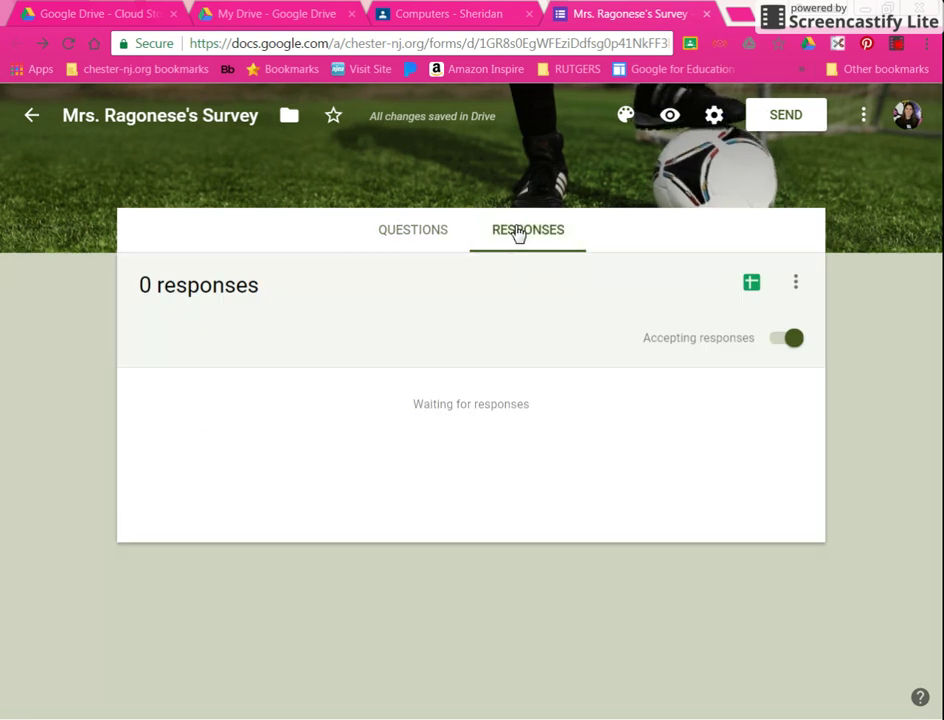